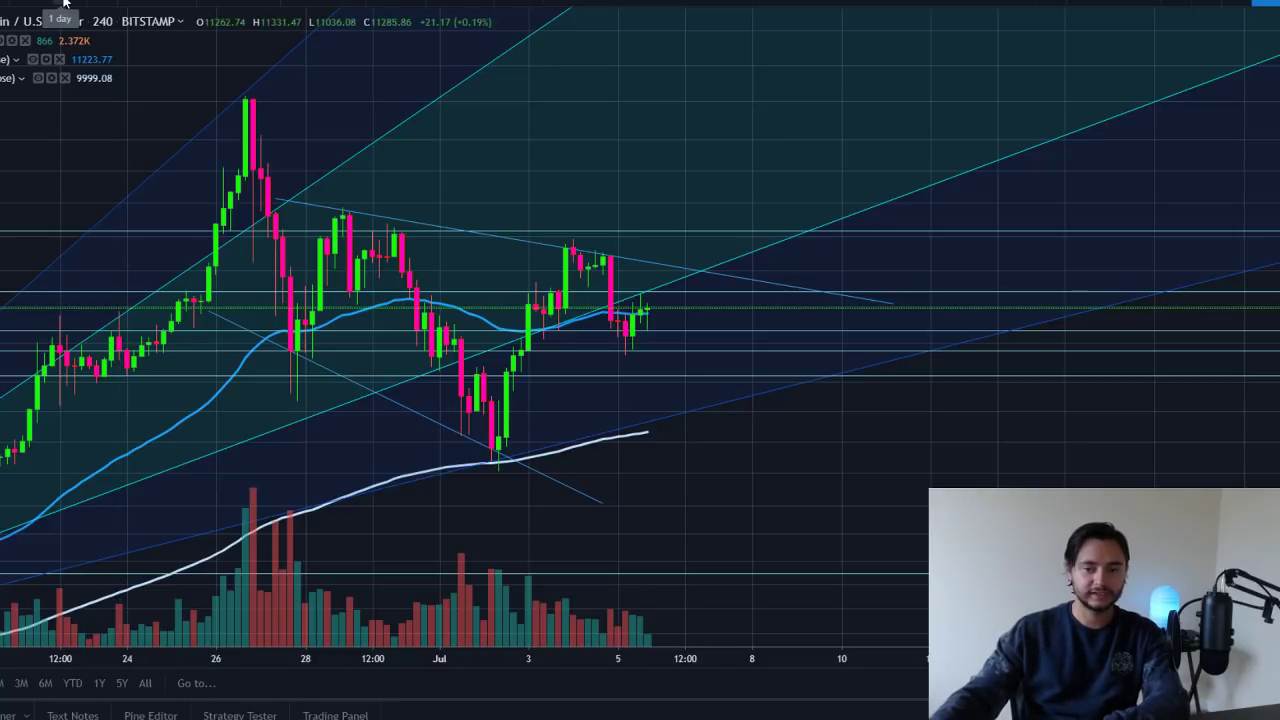
Step: Switch the Bitcoin chart to the 1-hour timeframe and examine the price action since late June
scroll(1051, 297, "down", 2)
scroll(1066, 286, "up", 2)
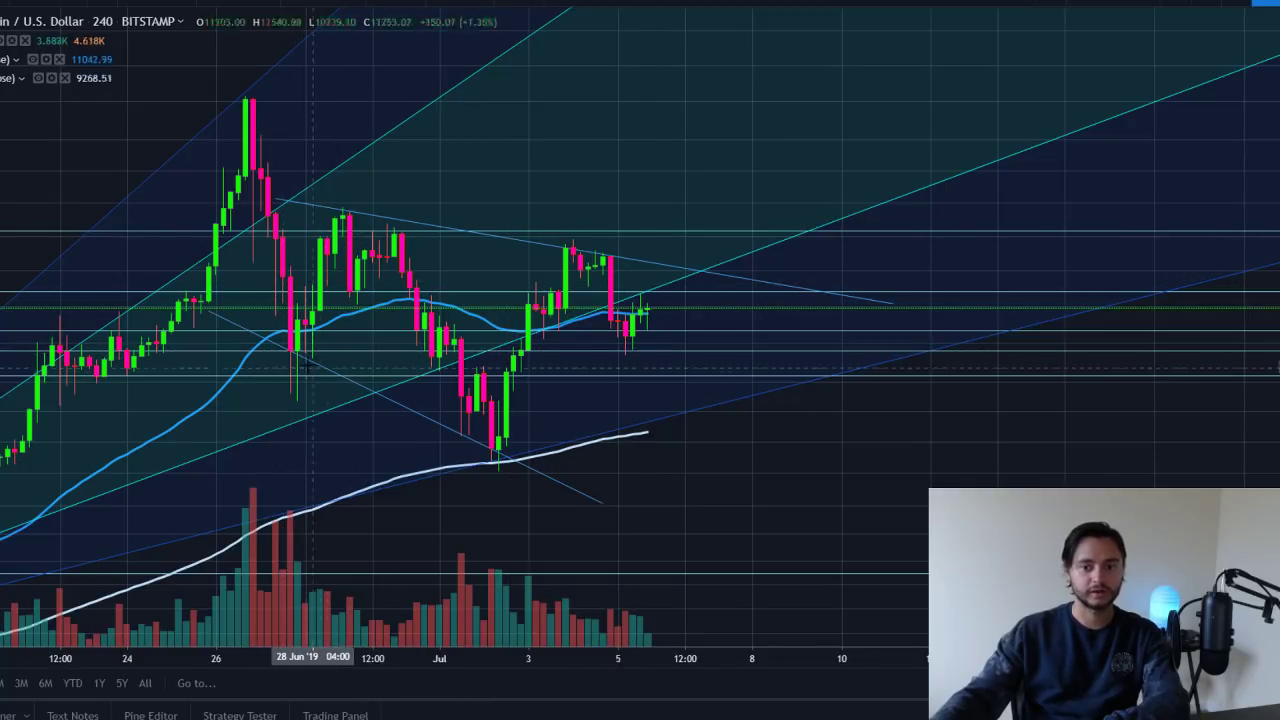
left_click(21, 3)
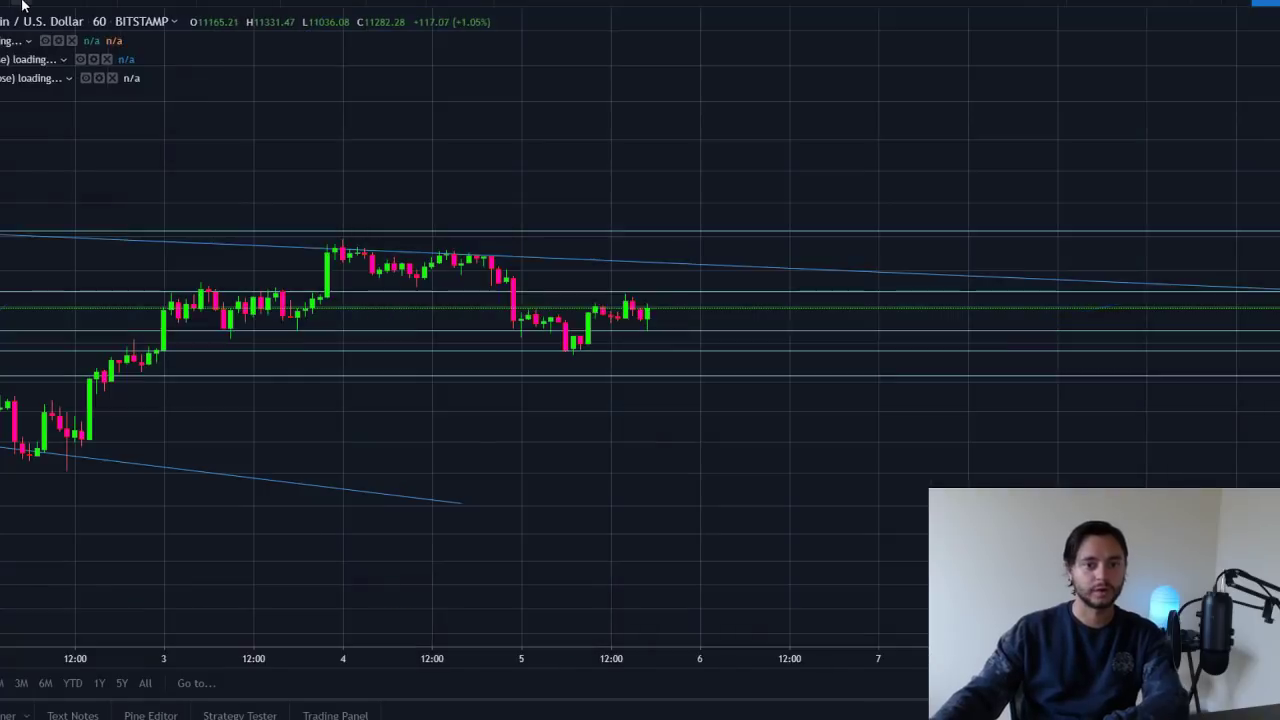
scroll(1065, 267, "down", 3)
scroll(1065, 267, "down", 2)
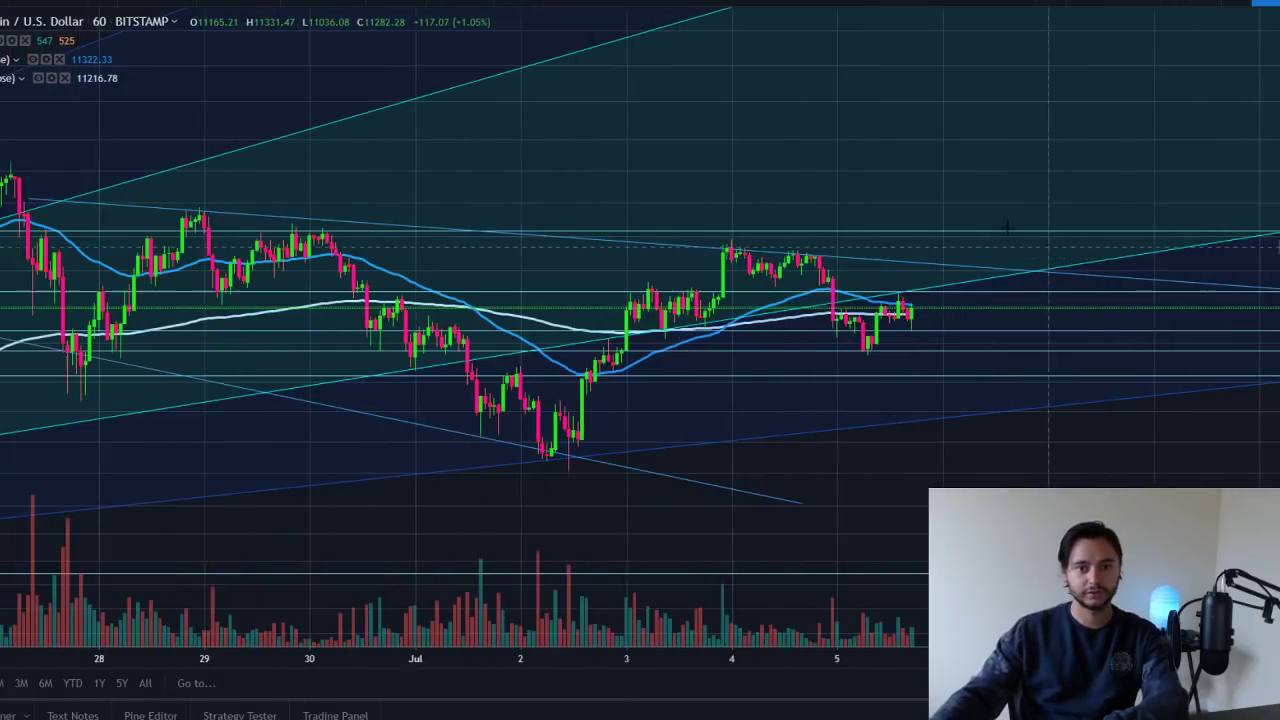
Step: Switch the Bitcoin chart to the daily timeframe and examine the June and July candles with the trend channel and wedge
left_click(60, 2)
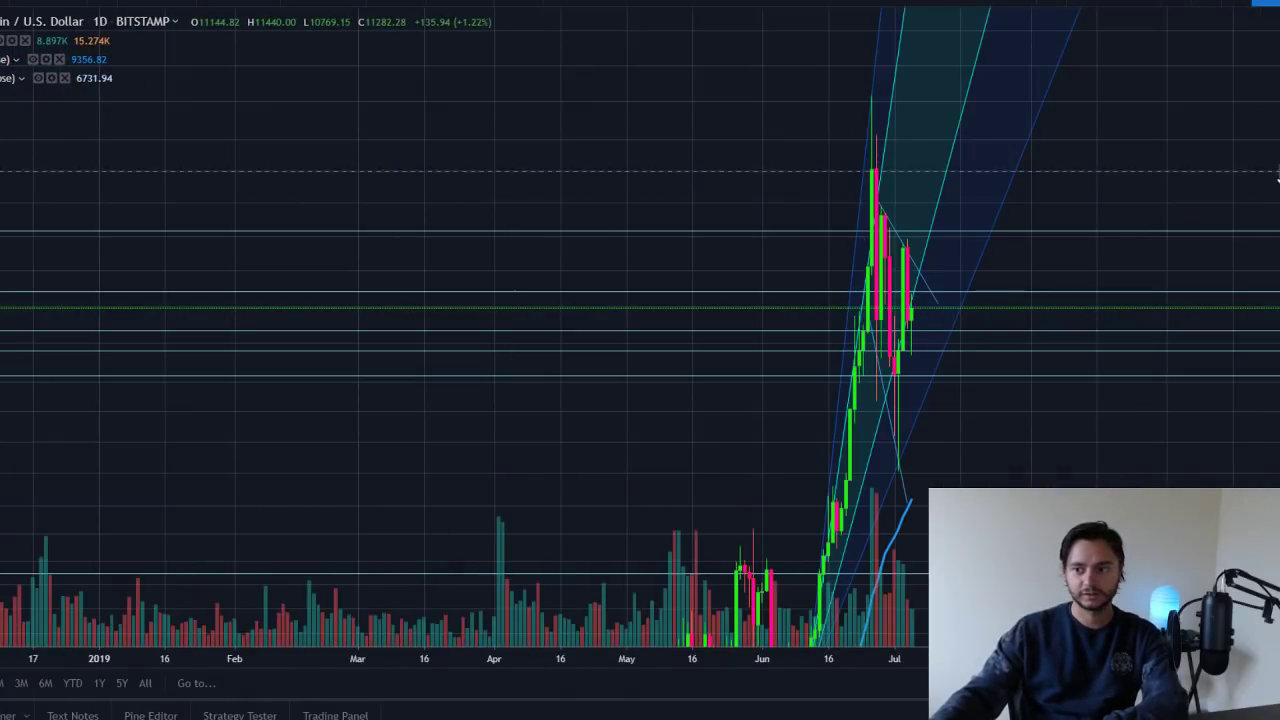
left_click_drag(1278, 178, 1278, 430)
scroll(1020, 425, "up", 6)
left_click_drag(480, 442, 841, 448)
scroll(817, 449, "up", 4)
left_click_drag(538, 434, 760, 429)
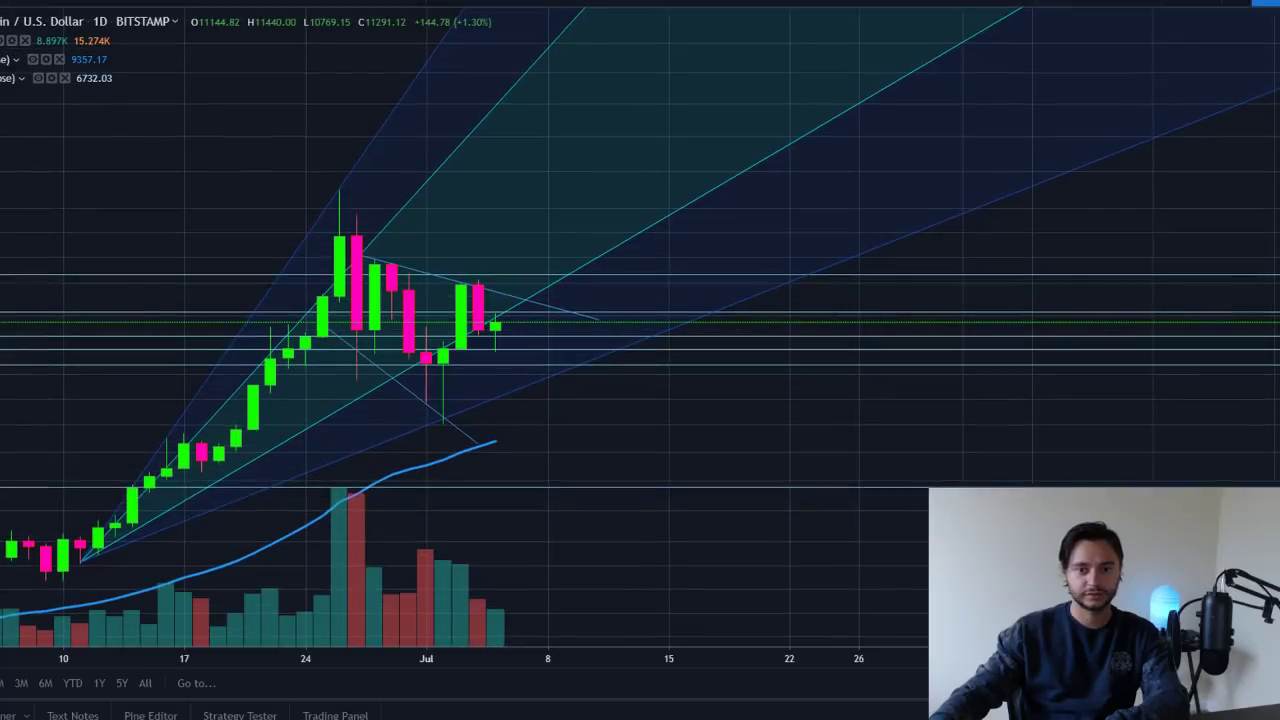
scroll(1015, 297, "up", 2)
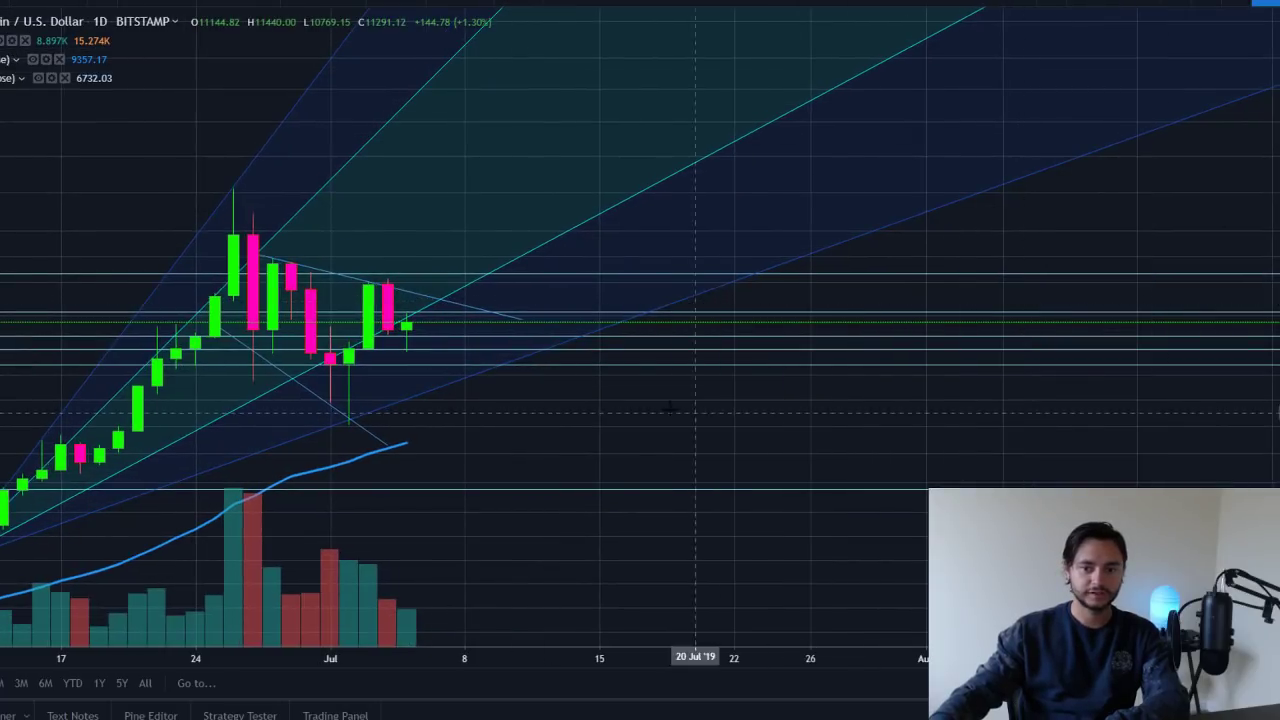
left_click_drag(671, 407, 762, 416)
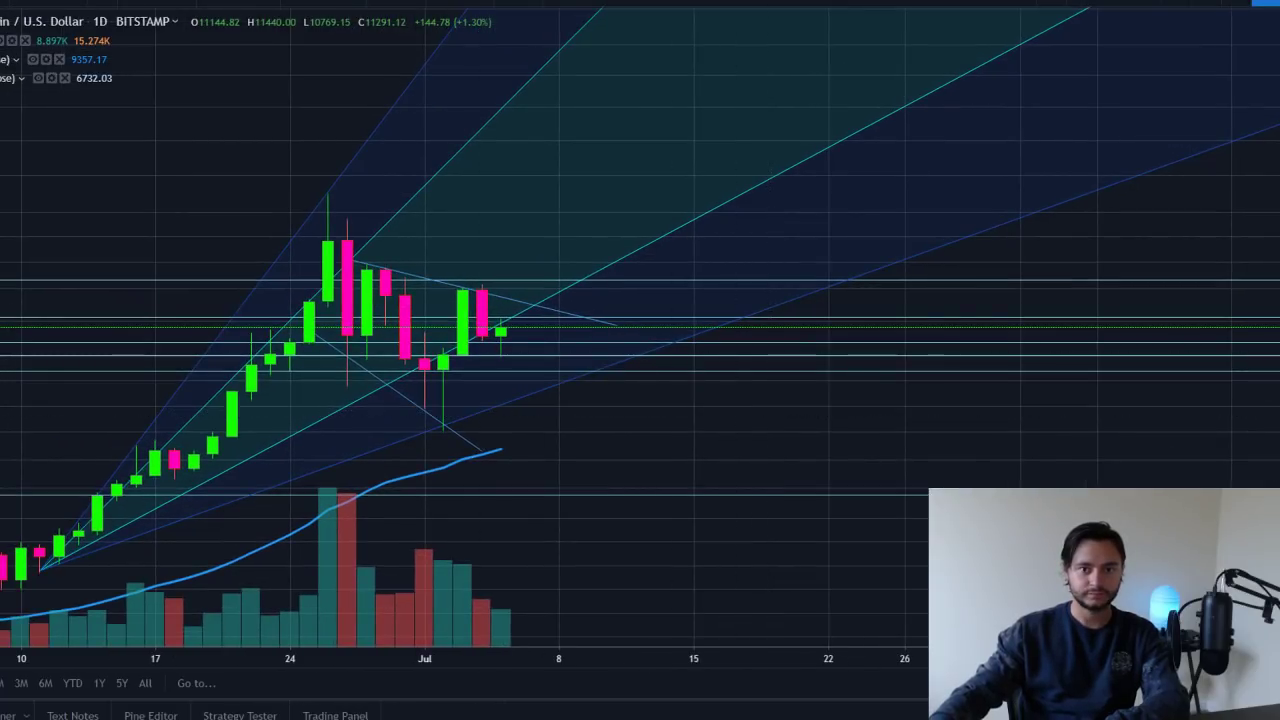
Step: Return the Bitcoin chart to the 4-hour timeframe and fit the whole broadening wedge in view
left_click(33, 4)
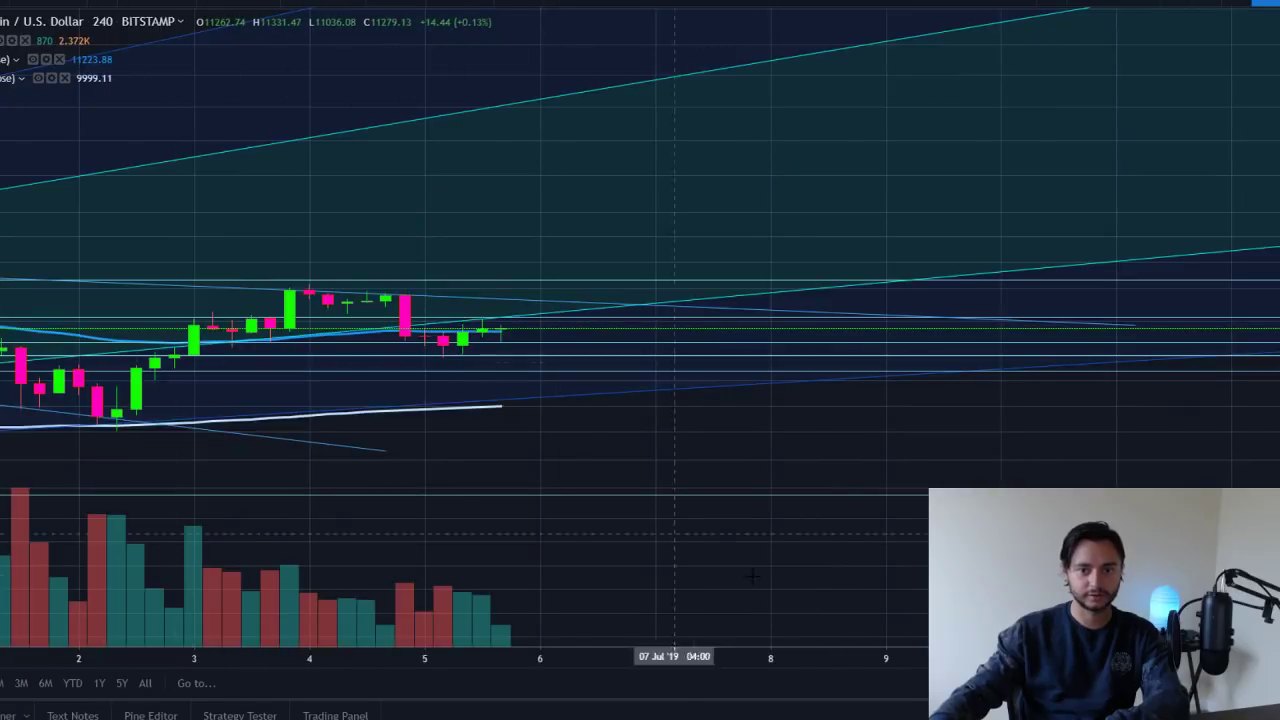
scroll(869, 525, "down", 4)
scroll(887, 517, "down", 4)
left_click_drag(1275, 517, 1275, 420)
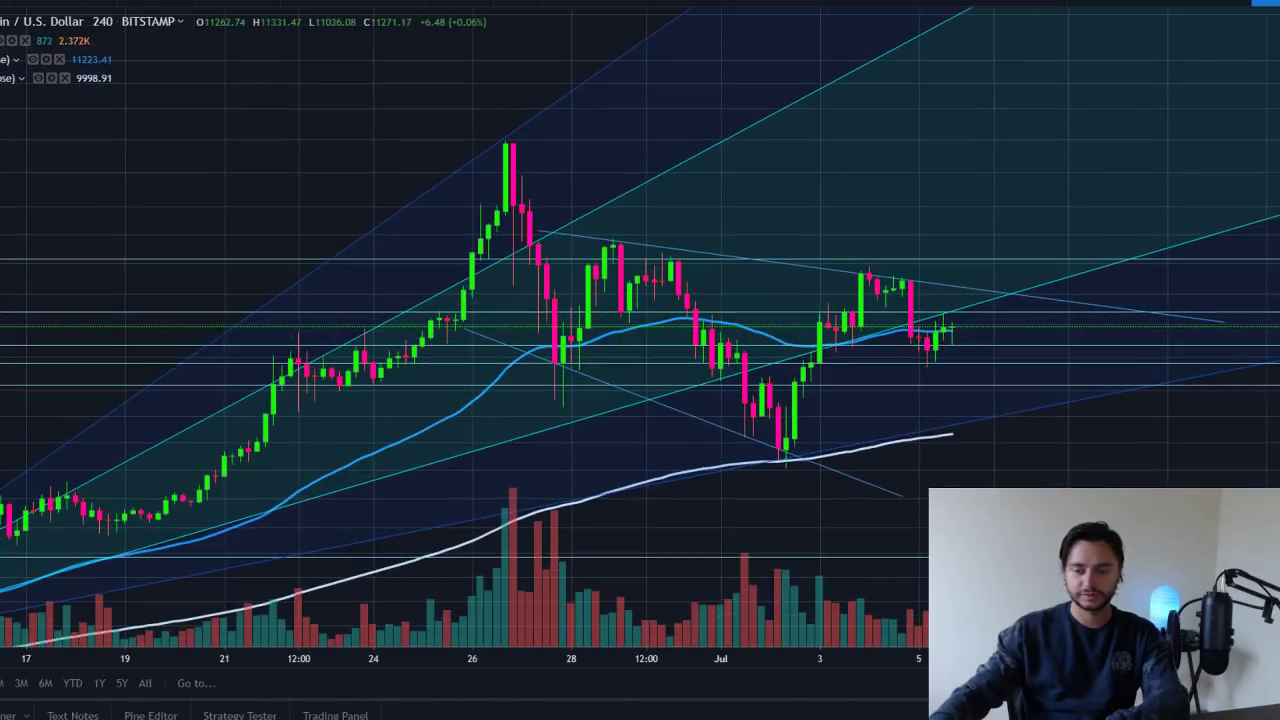
scroll(1052, 455, "up", 1)
left_click_drag(1273, 298, 1079, 237)
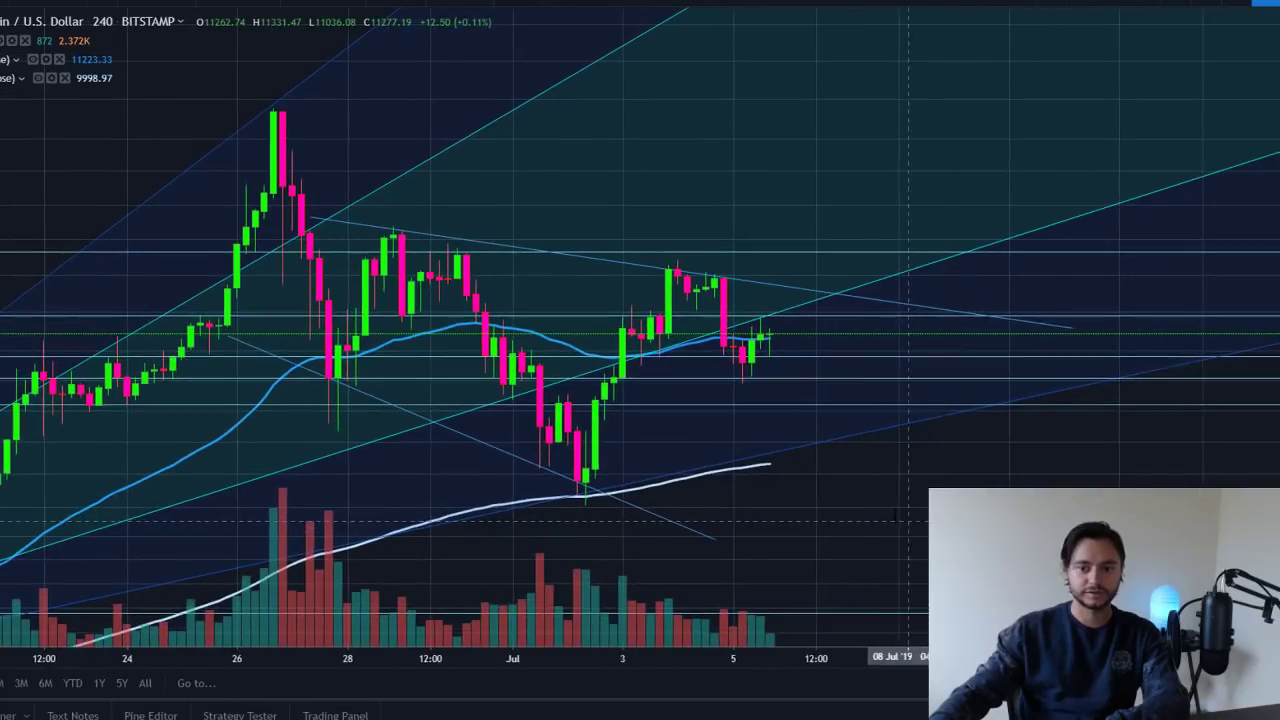
Step: Highlight the wedge's lower trendline and compare the pattern with the Descending Broadening Wedge diagram in the trading article
left_click(343, 388)
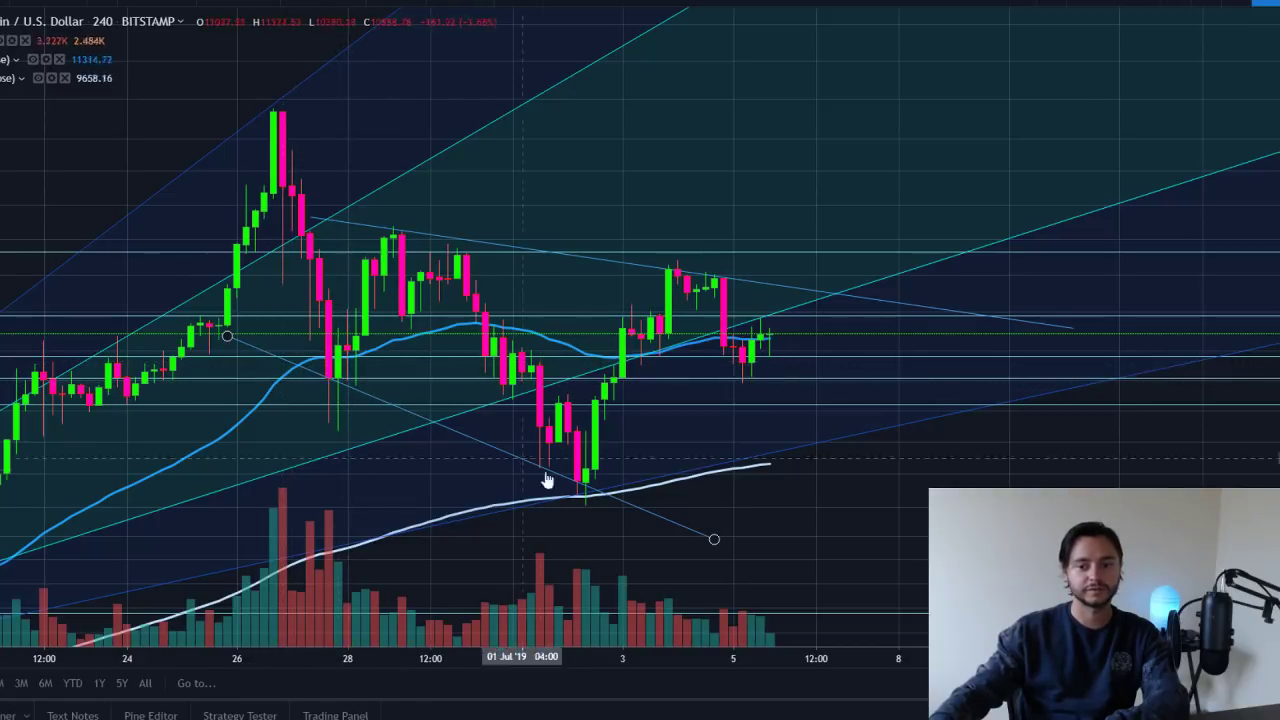
left_click(640, 505)
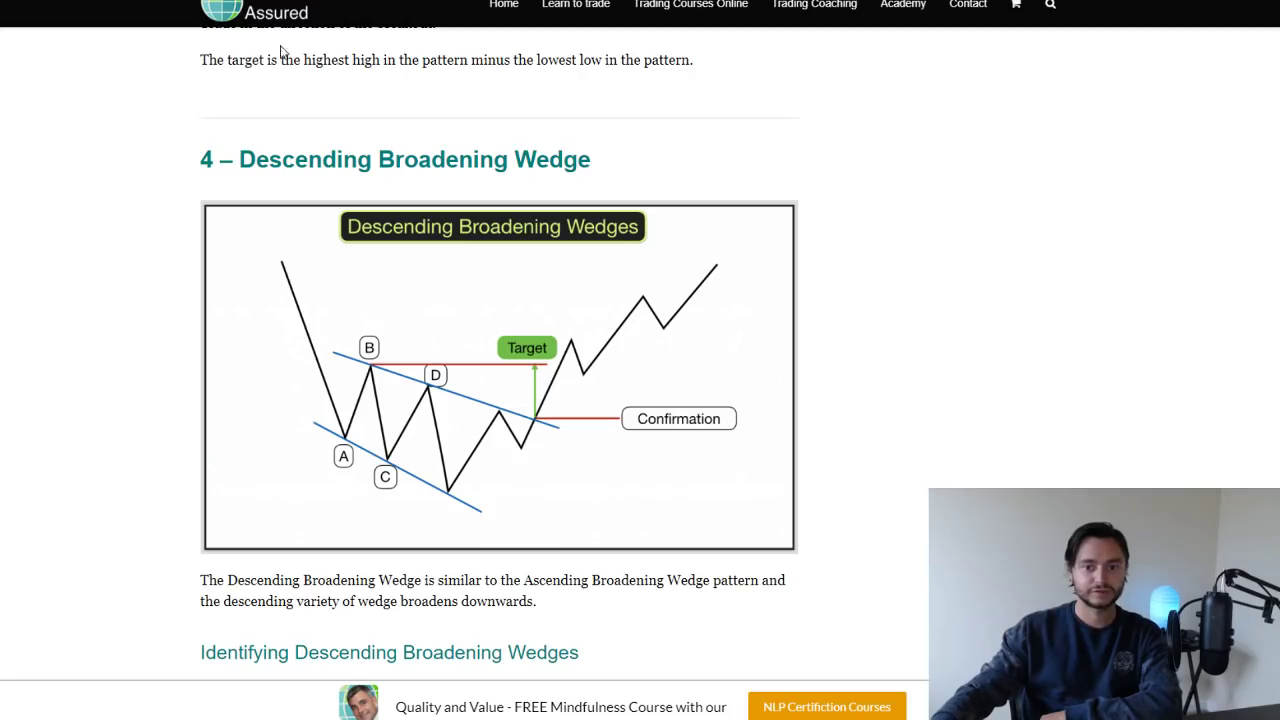
scroll(30, 290, "down", 1)
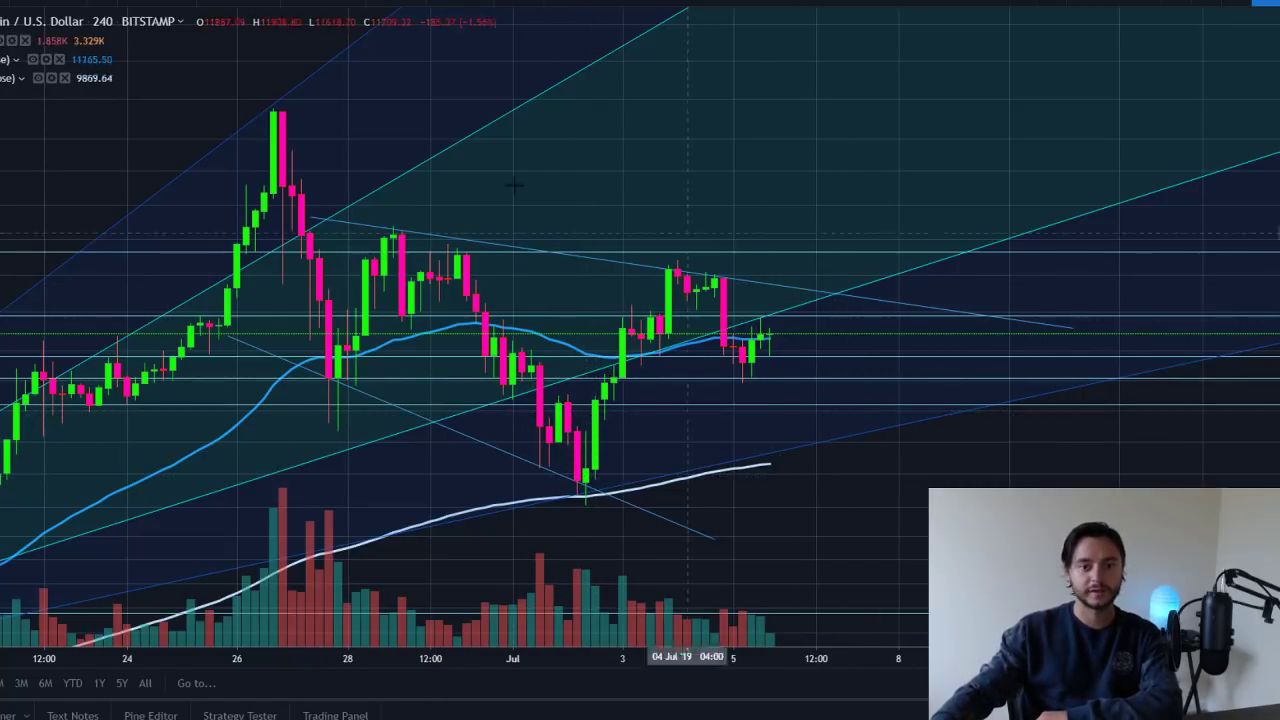
Step: Circle the crossing of the wedge's upper trendline and the channel line with the Brush, and delete the circle
left_click(2, 55)
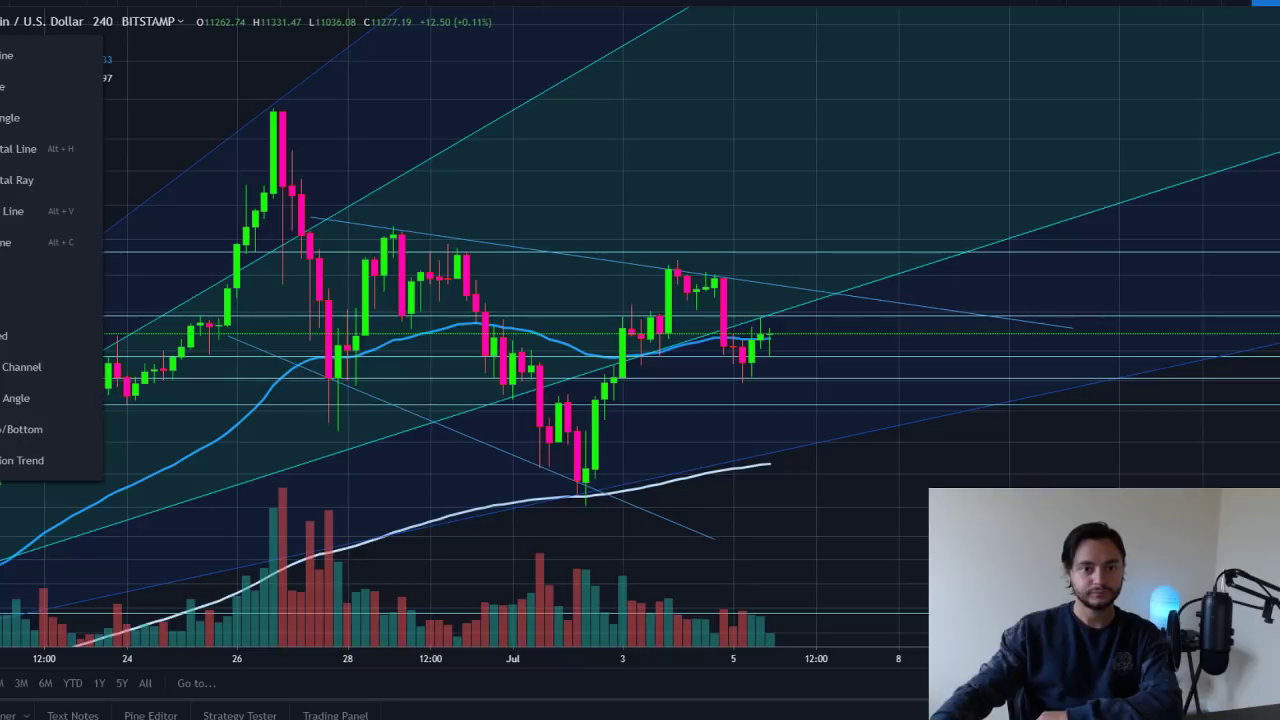
left_click(2, 55)
left_click(2, 82)
left_click(2, 111)
left_click(2, 111)
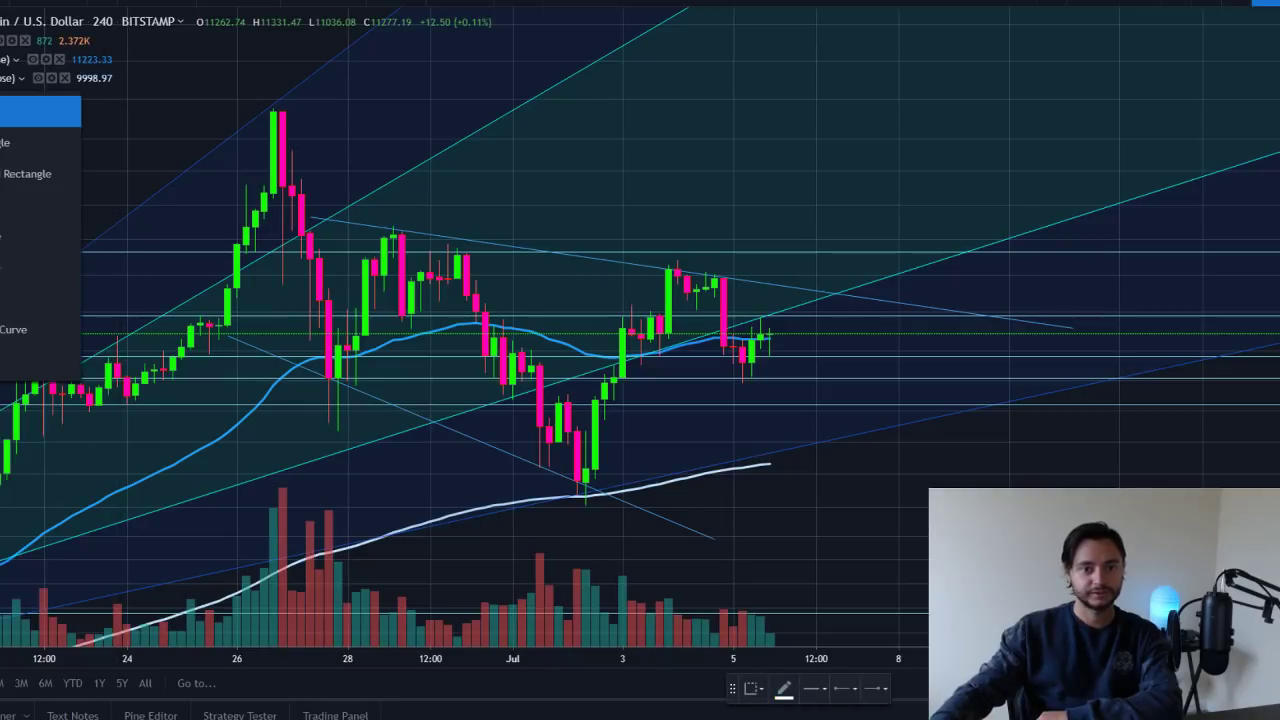
left_click(2, 111)
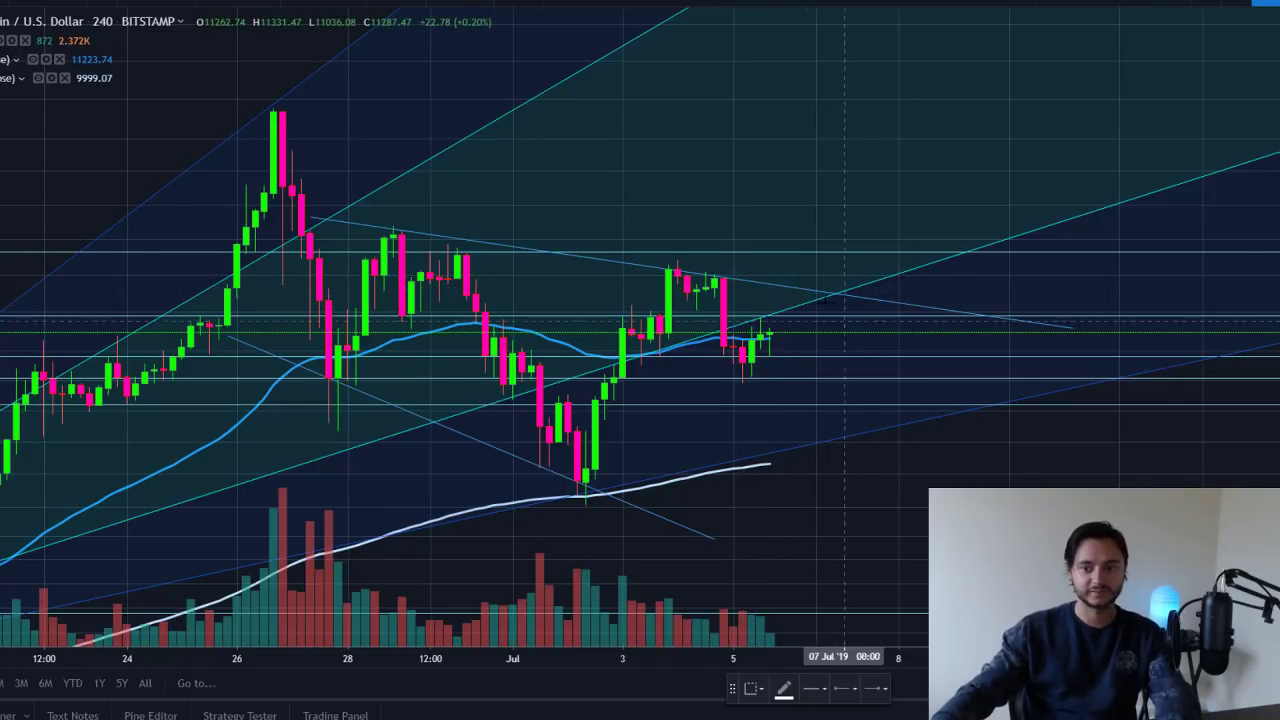
mouse_move(796, 279)
left_mouse_down()
mouse_move(790, 288)
mouse_move(798, 280)
left_mouse_up()
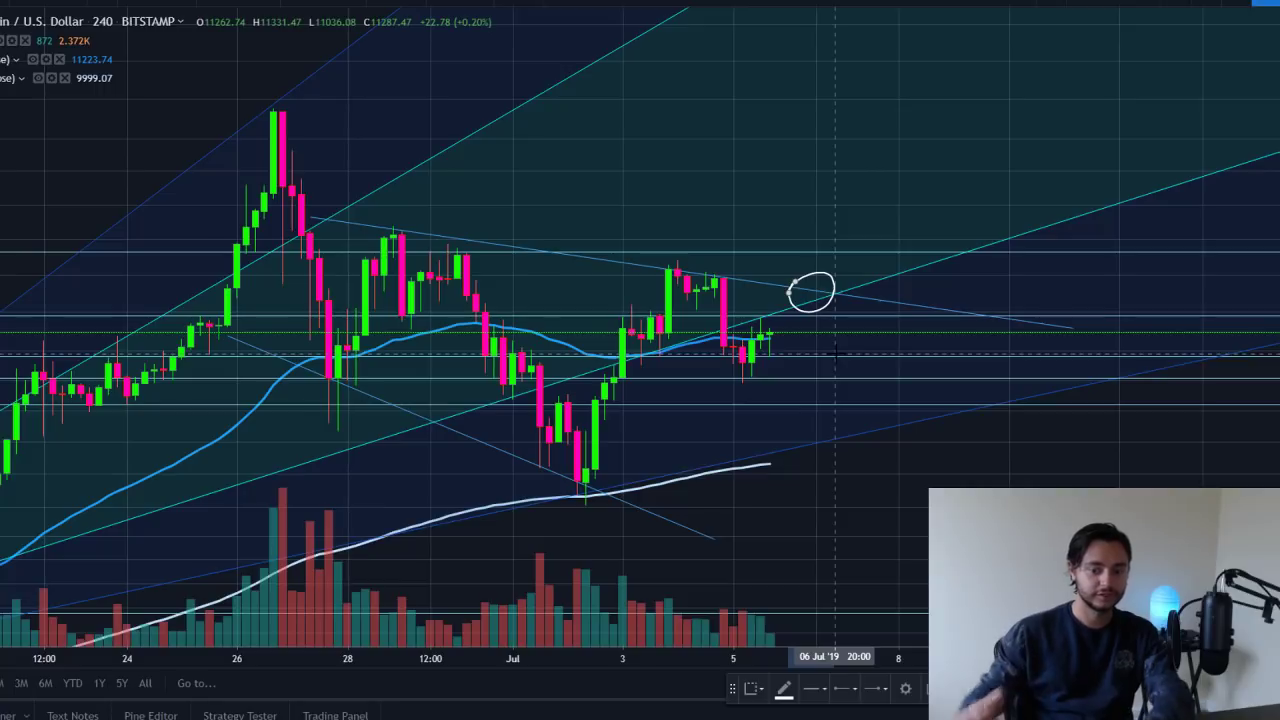
key("Delete")
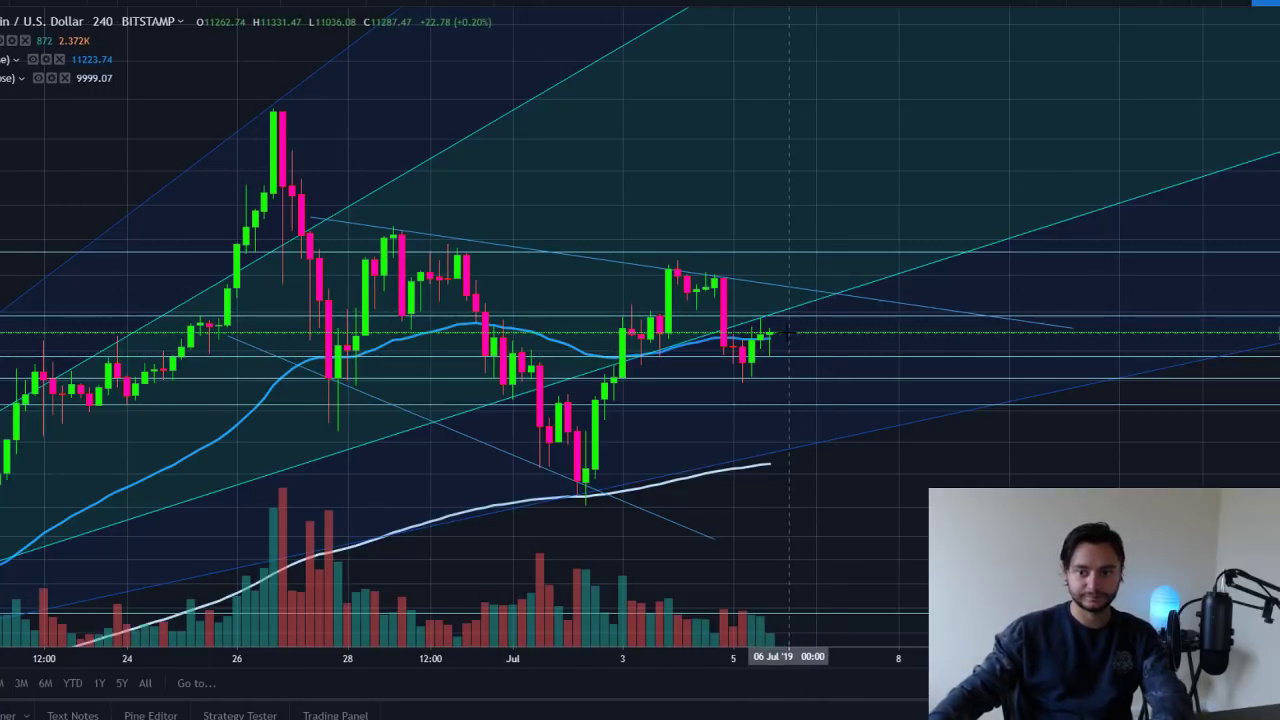
Step: Measure the move from the latest candle to the upper wedge trendline, and brush a circle around the crossing before deleting it
left_click(789, 332, "shift")
left_click(839, 286)
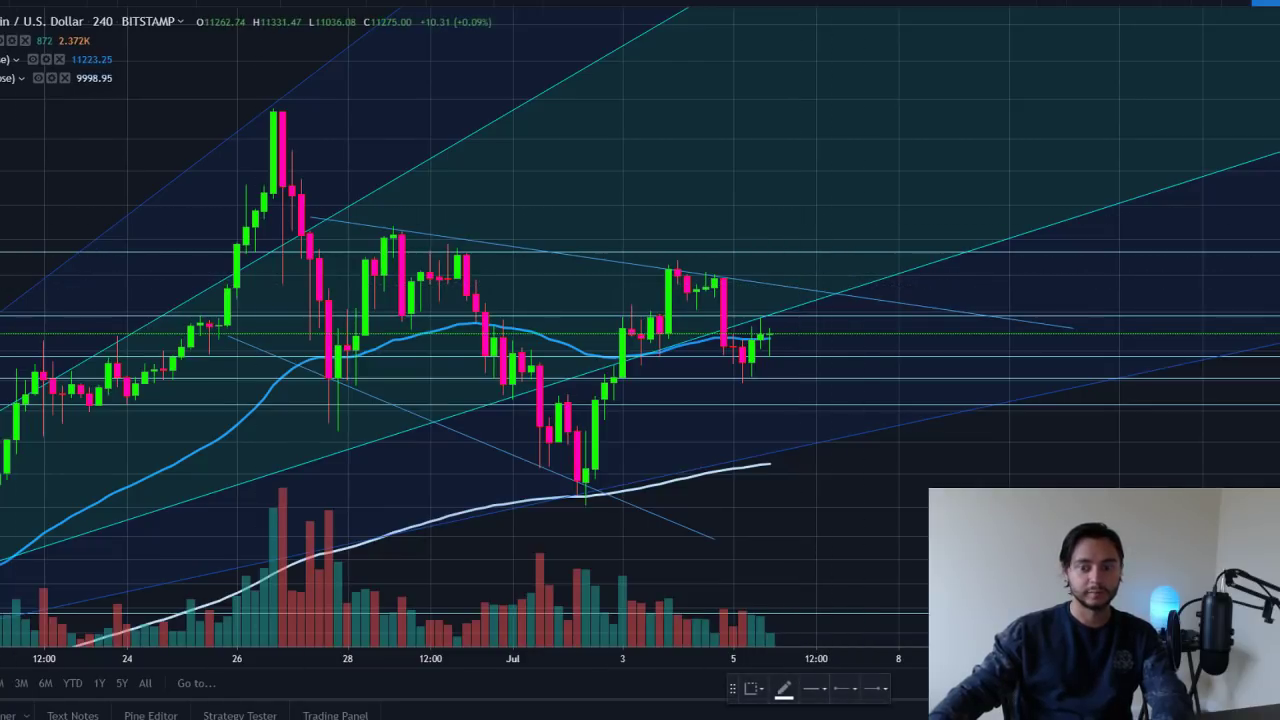
mouse_move(812, 284)
left_mouse_down()
mouse_move(781, 298)
mouse_move(798, 302)
left_mouse_up()
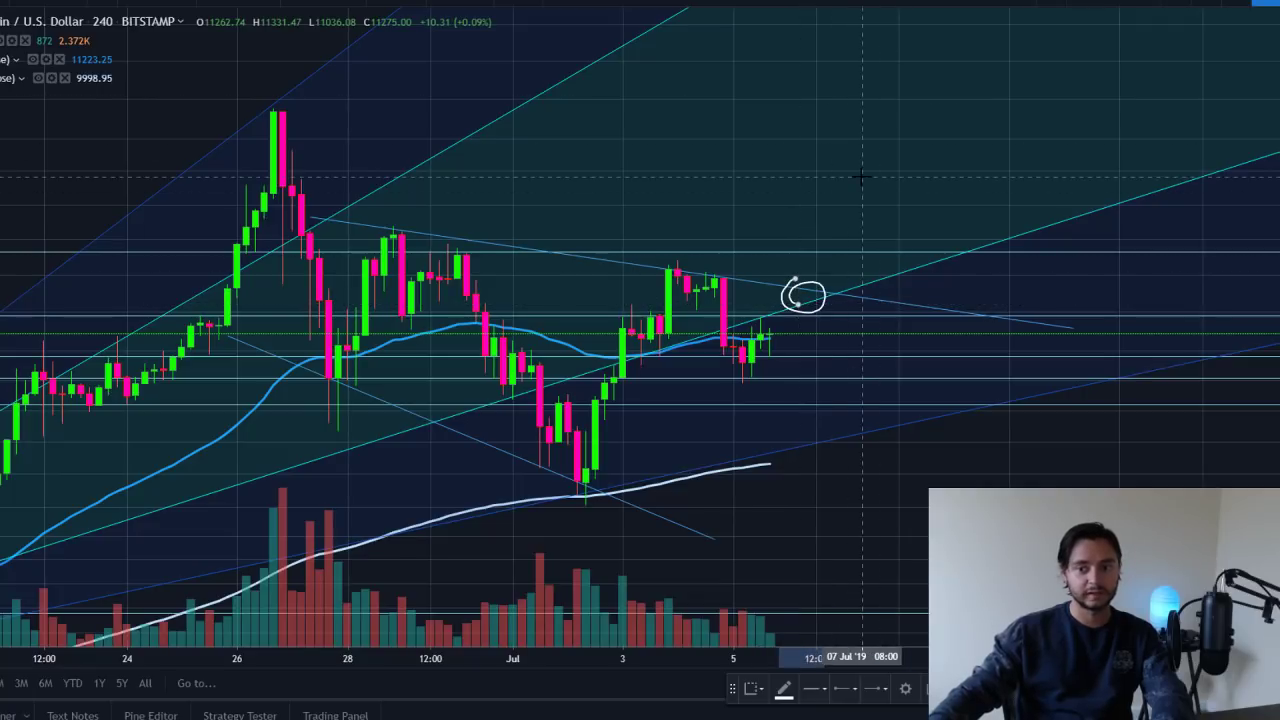
key("Delete")
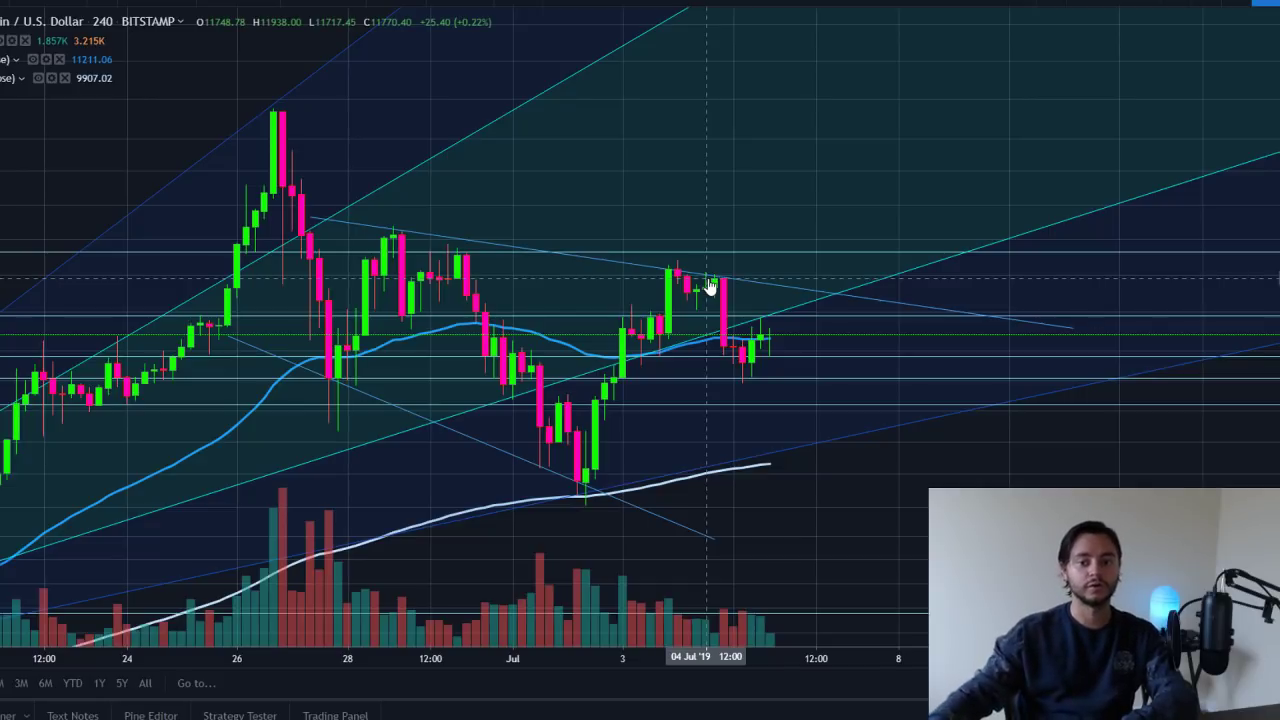
scroll(709, 287, "down", 1)
scroll(903, 206, "up", 3)
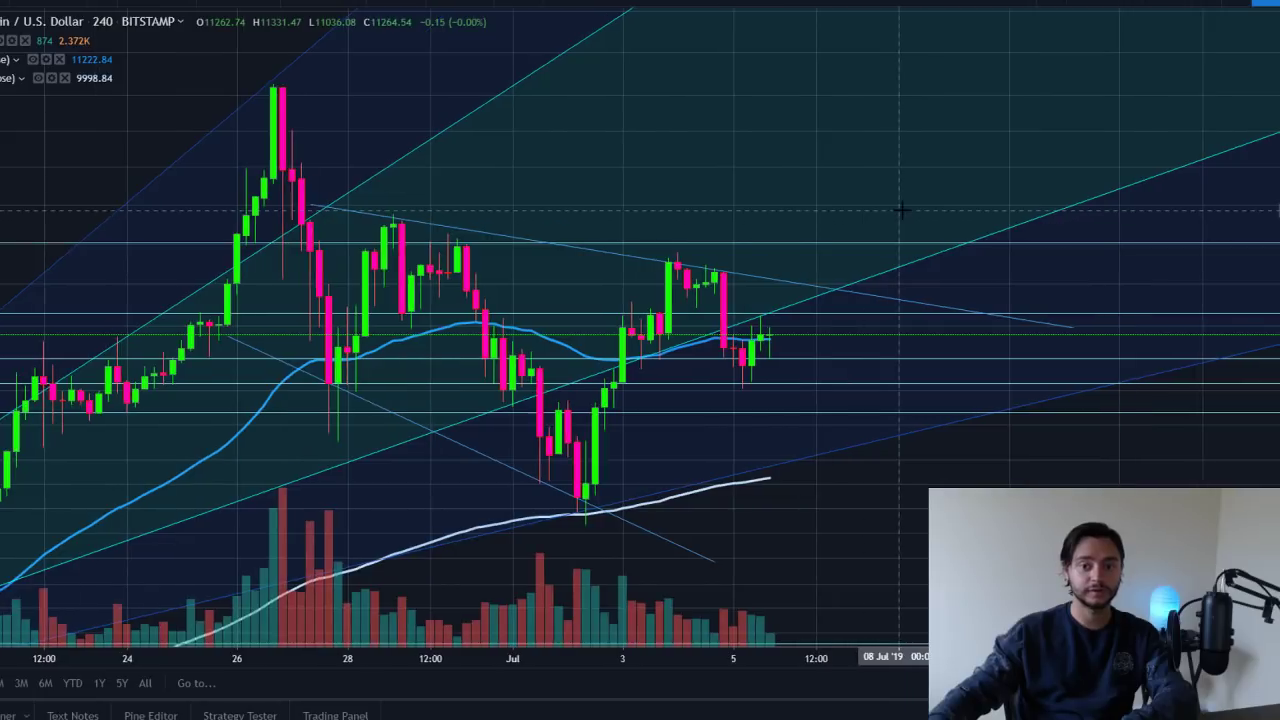
left_click_drag(633, 172, 662, 193)
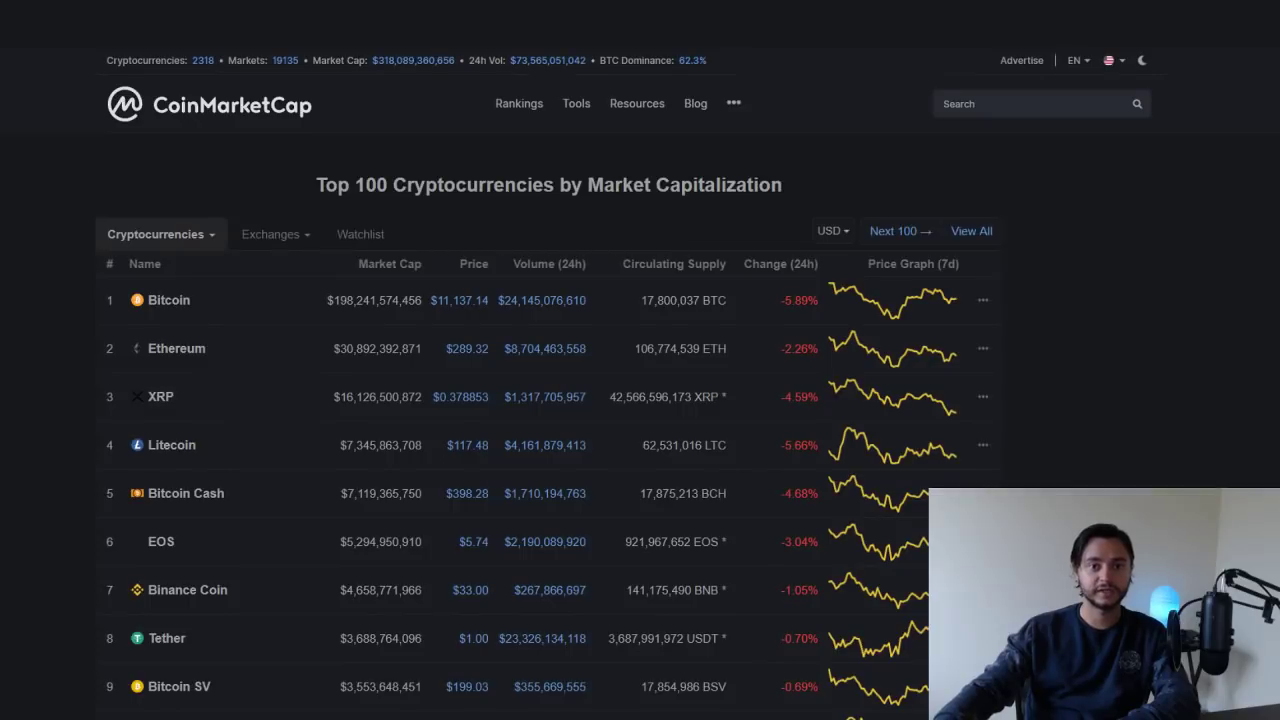
Step: Refresh the CoinMarketCap rankings and open the global charts from the BTC Dominance figure to review market data
key("F5")
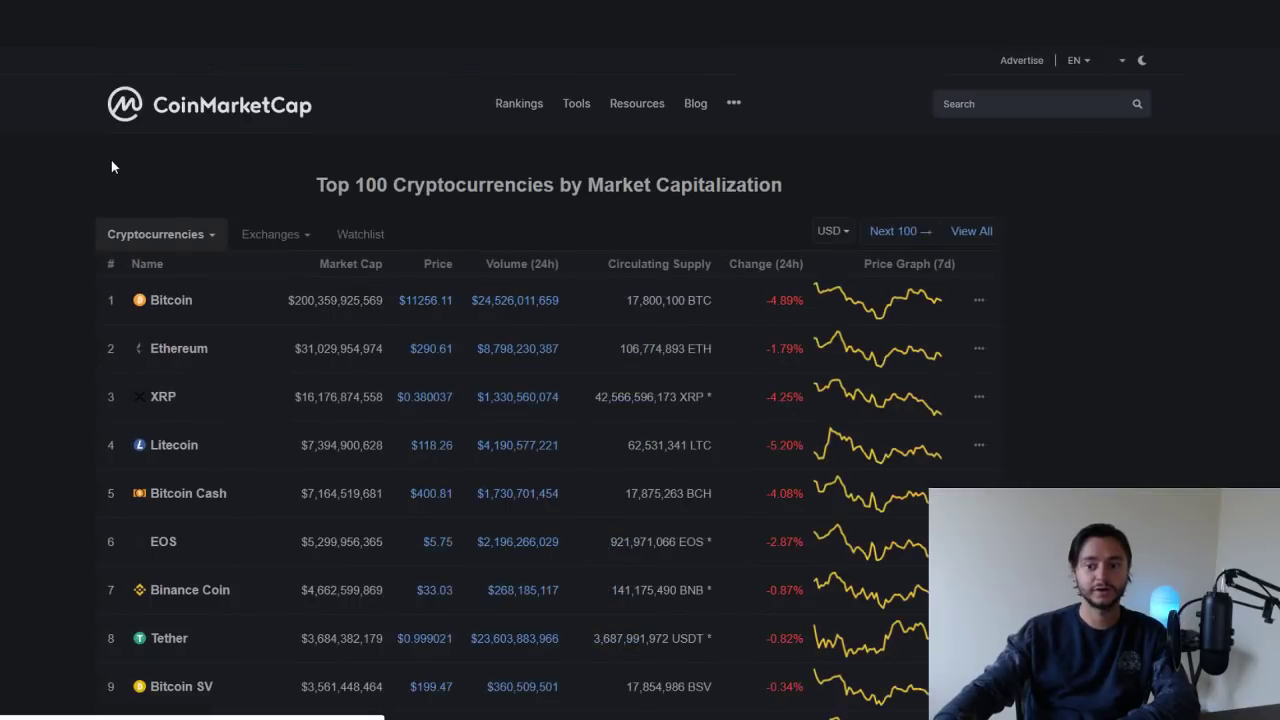
scroll(69, 206, "down", 2)
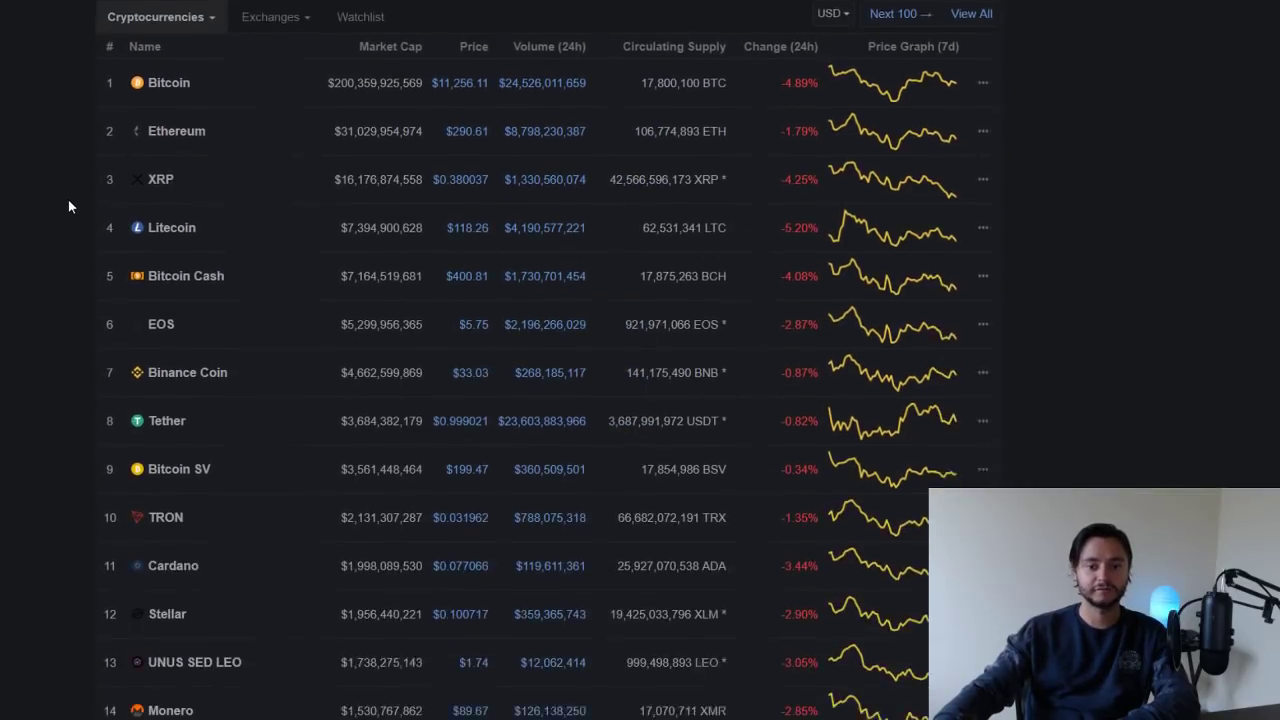
scroll(80, 222, "up", 2)
left_click(695, 61)
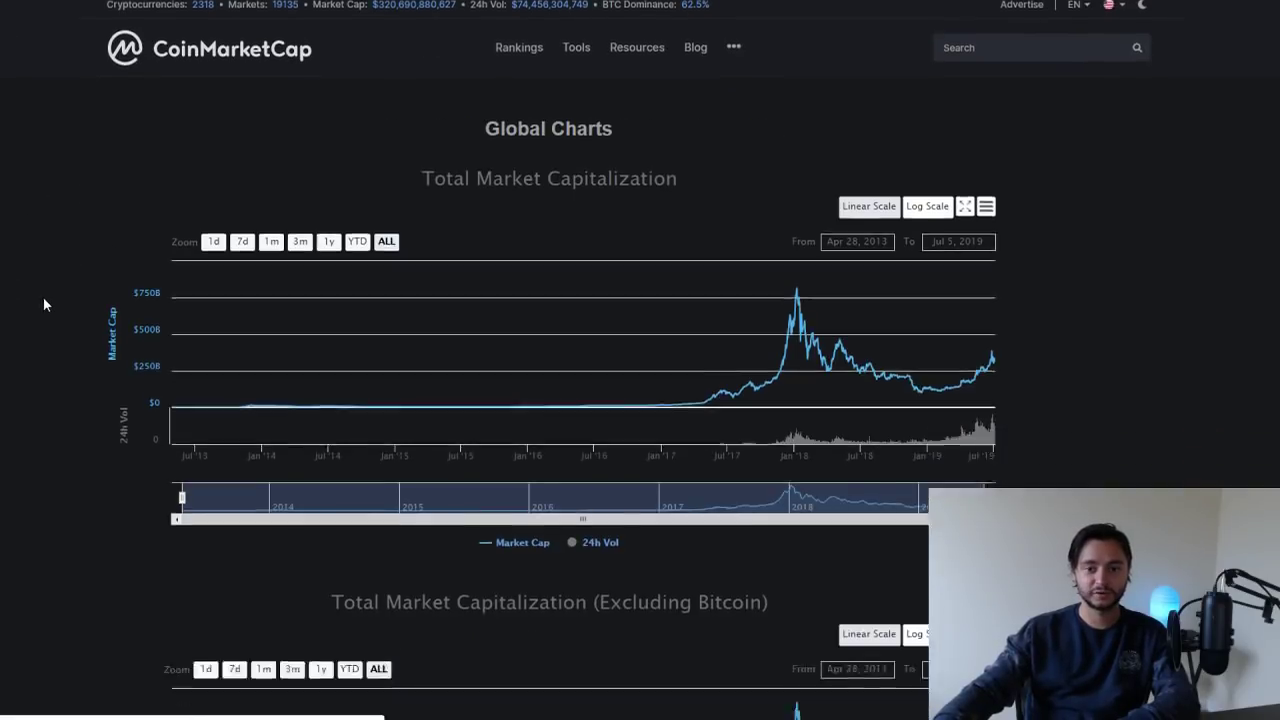
scroll(43, 300, "down", 10)
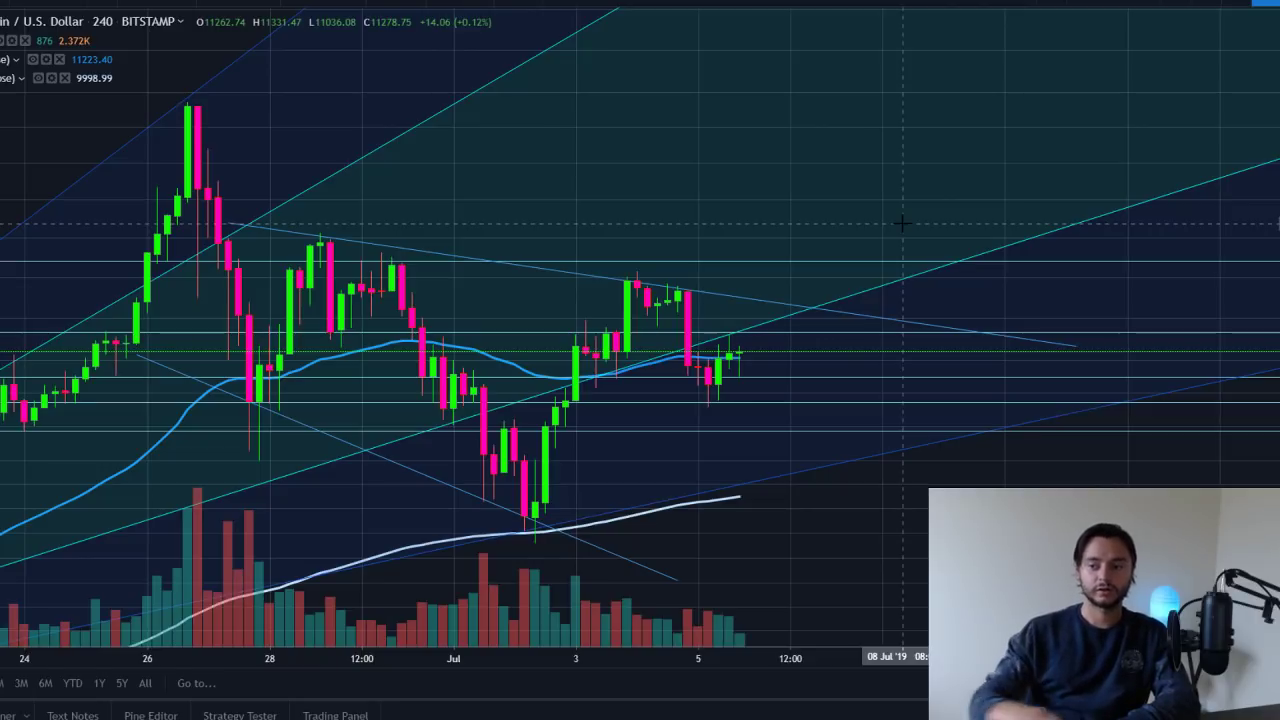
Step: Examine Litecoin's rising channel and moving averages on the daily Coinbase chart
mouse_move(1279, 222)
left_mouse_down()
mouse_move(1279, 203)
mouse_move(1279, 223)
left_mouse_up()
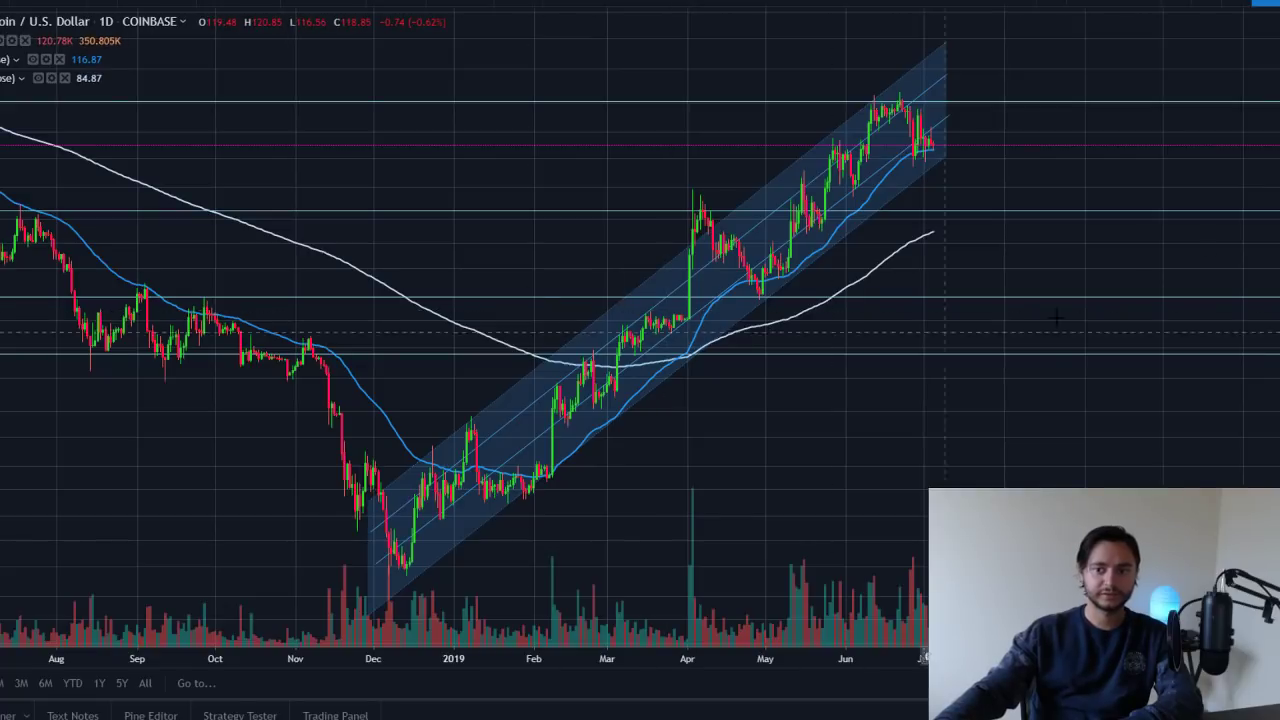
left_click_drag(1275, 360, 1275, 334)
scroll(1117, 340, "up", 1)
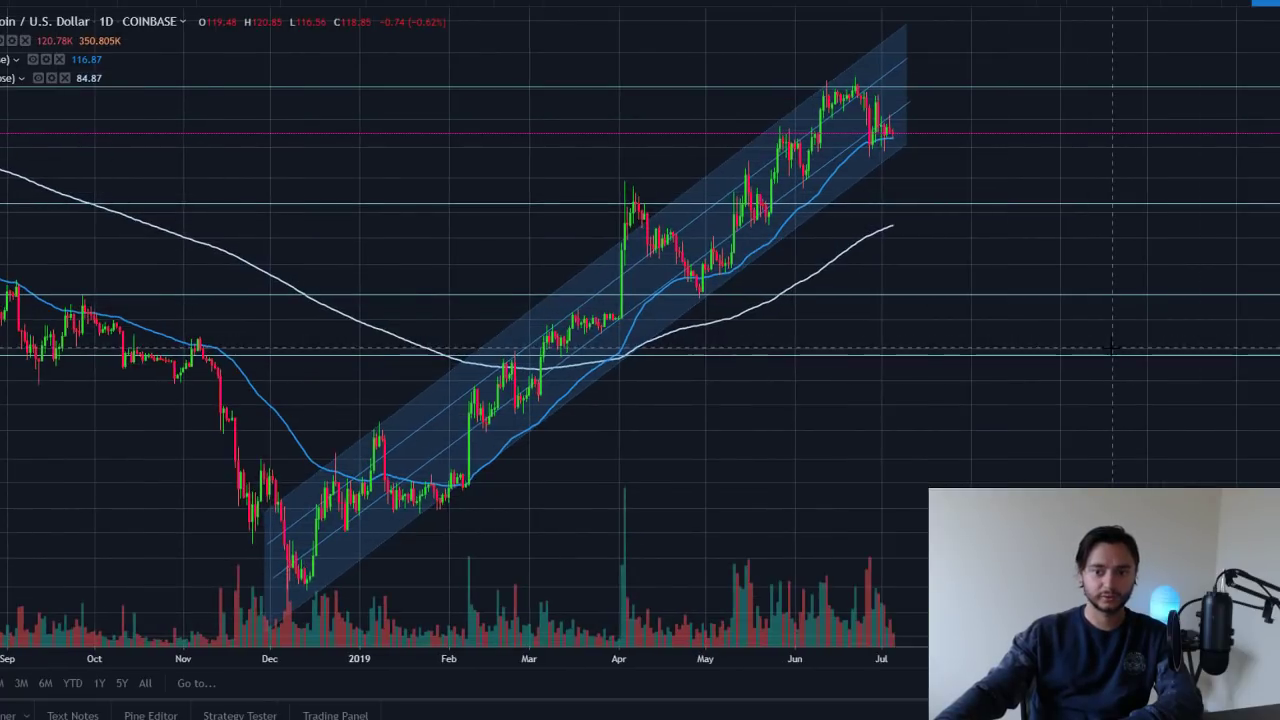
scroll(1111, 355, "down", 1)
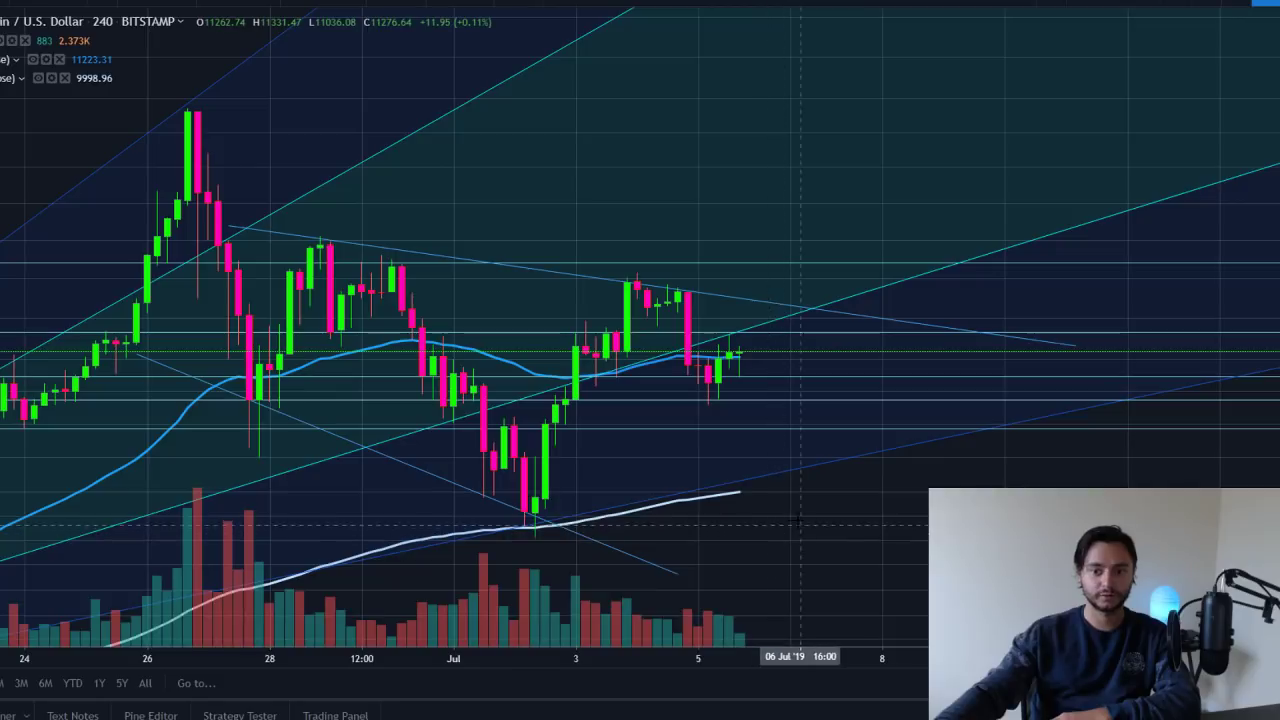
Step: Switch the Bitcoin chart to the daily timeframe and bring the price history back to early 2018 into view
left_click_drag(755, 160, 721, 112)
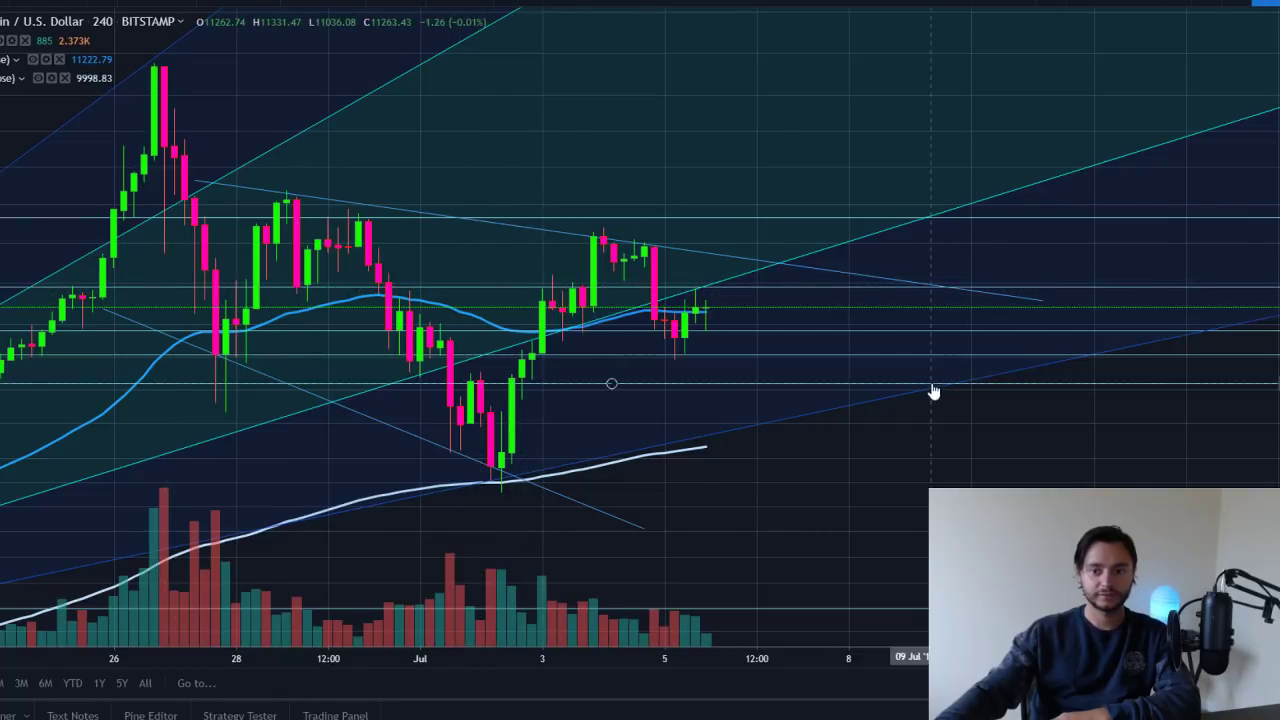
scroll(1130, 400, "down", 3)
scroll(1130, 400, "down", 10)
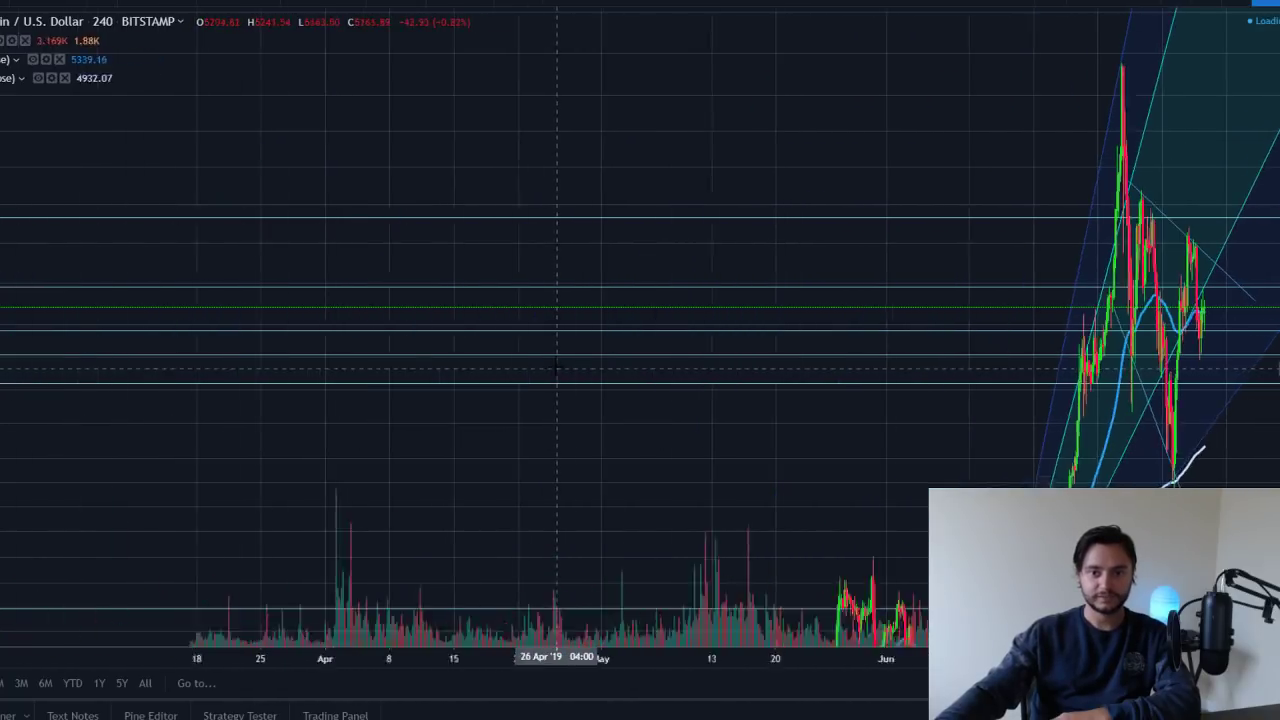
scroll(556, 366, "down", 10)
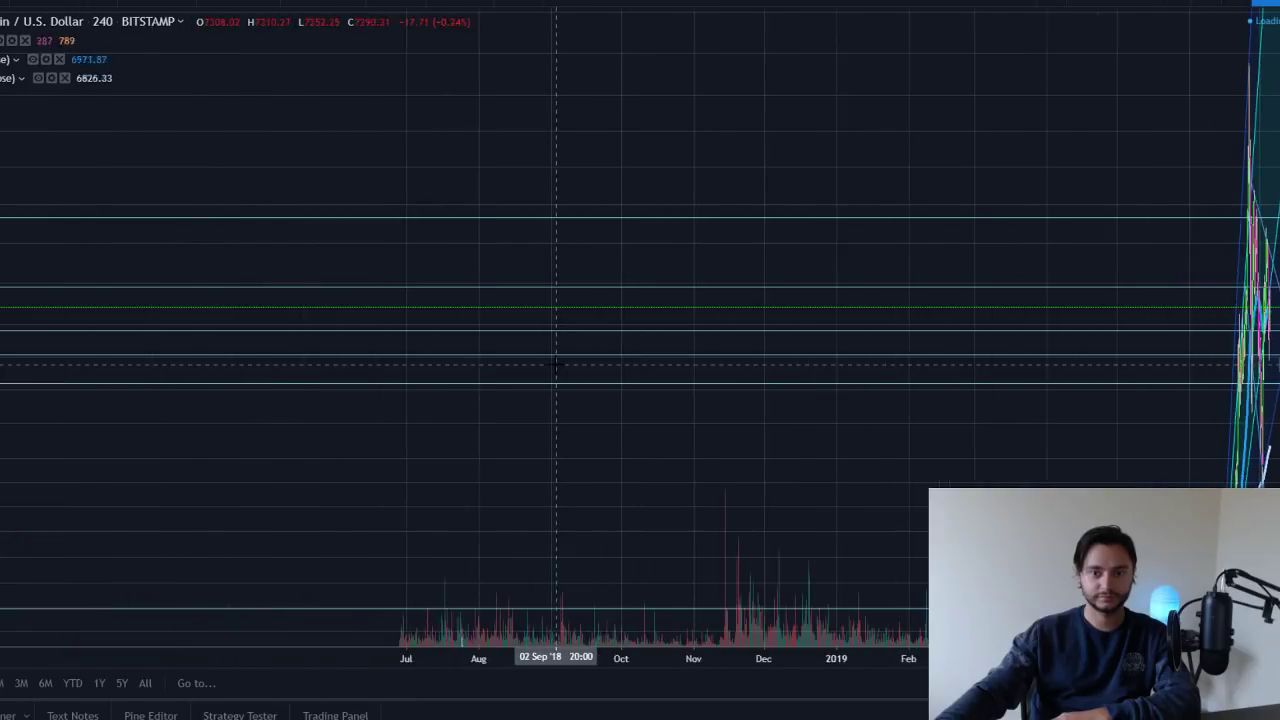
left_click(62, 3)
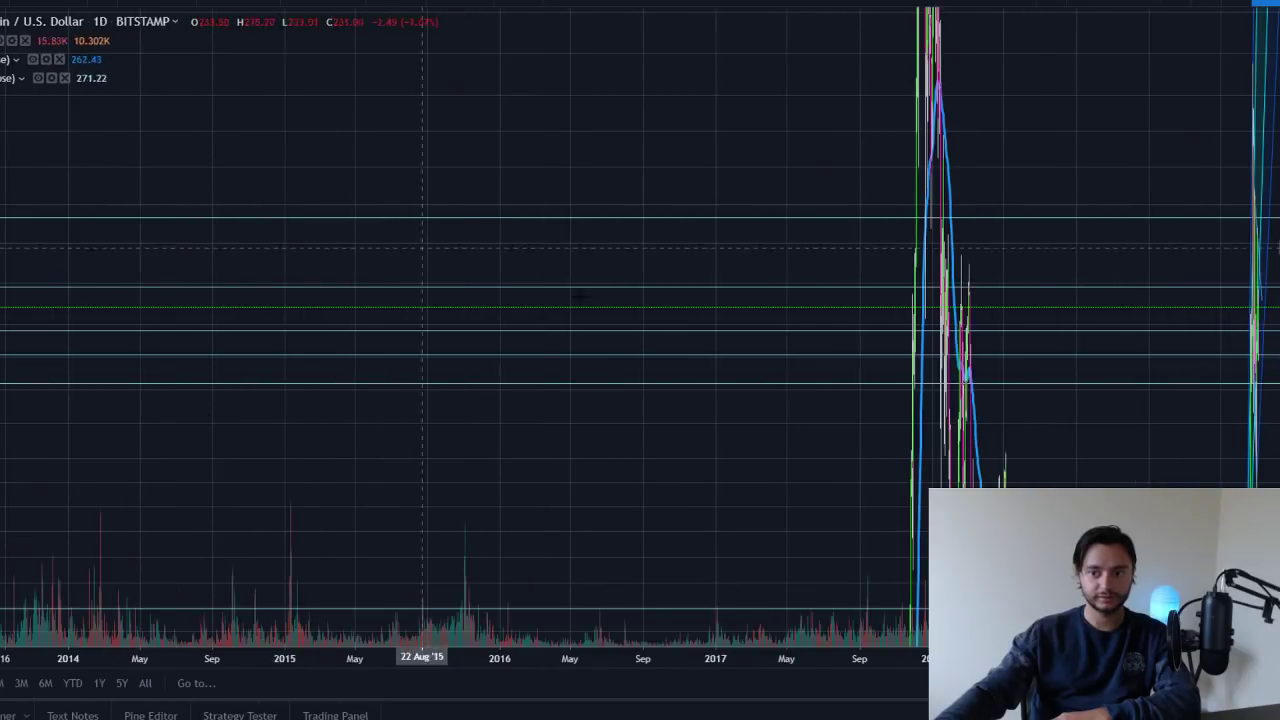
scroll(658, 329, "up", 3)
scroll(466, 317, "down", 5)
left_click_drag(1276, 203, 1276, 440)
scroll(1038, 457, "up", 6)
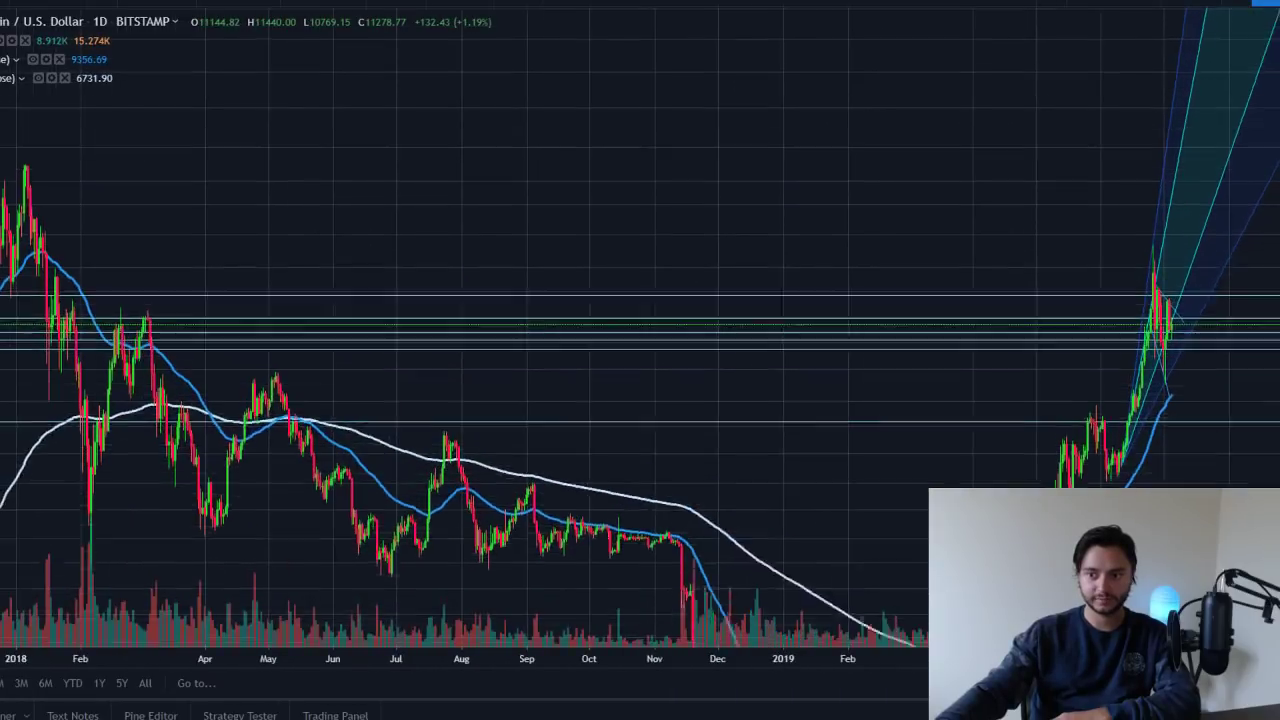
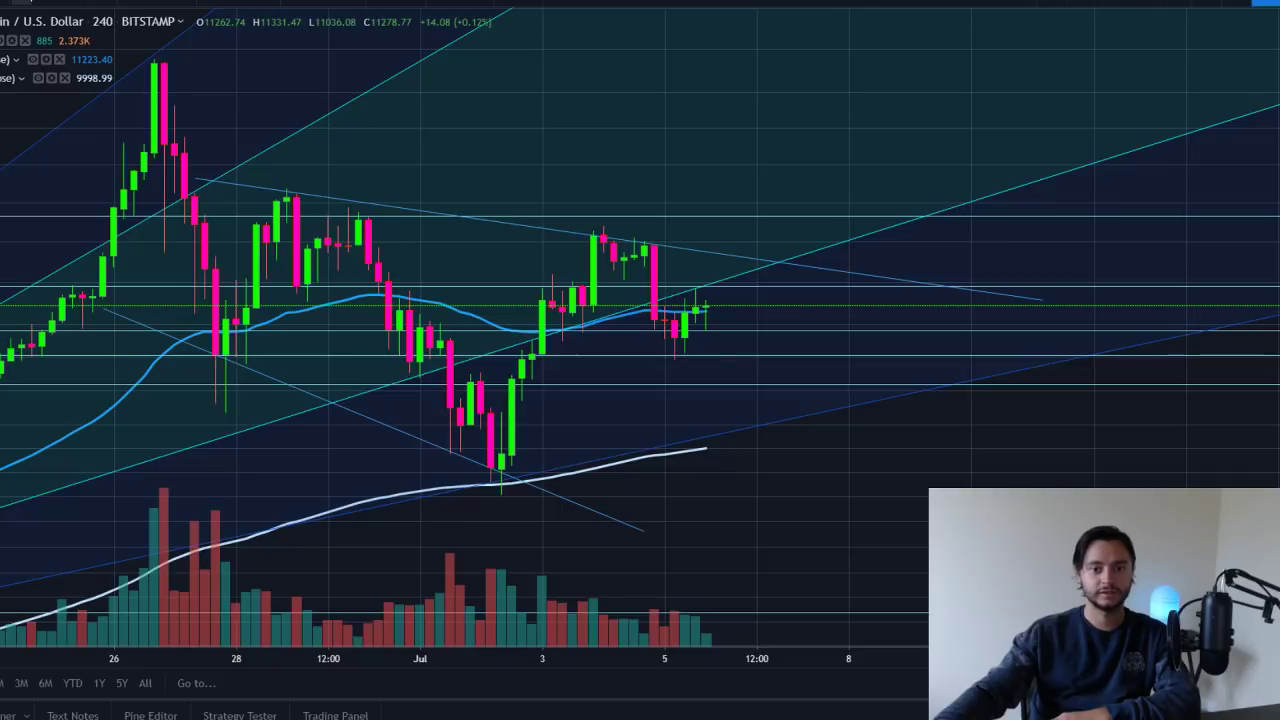
Step: Switch the Bitcoin chart to the 1-hour timeframe and examine the lower wedge trendline down to the early July low
left_click(23, 2)
scroll(880, 138, "down", 8)
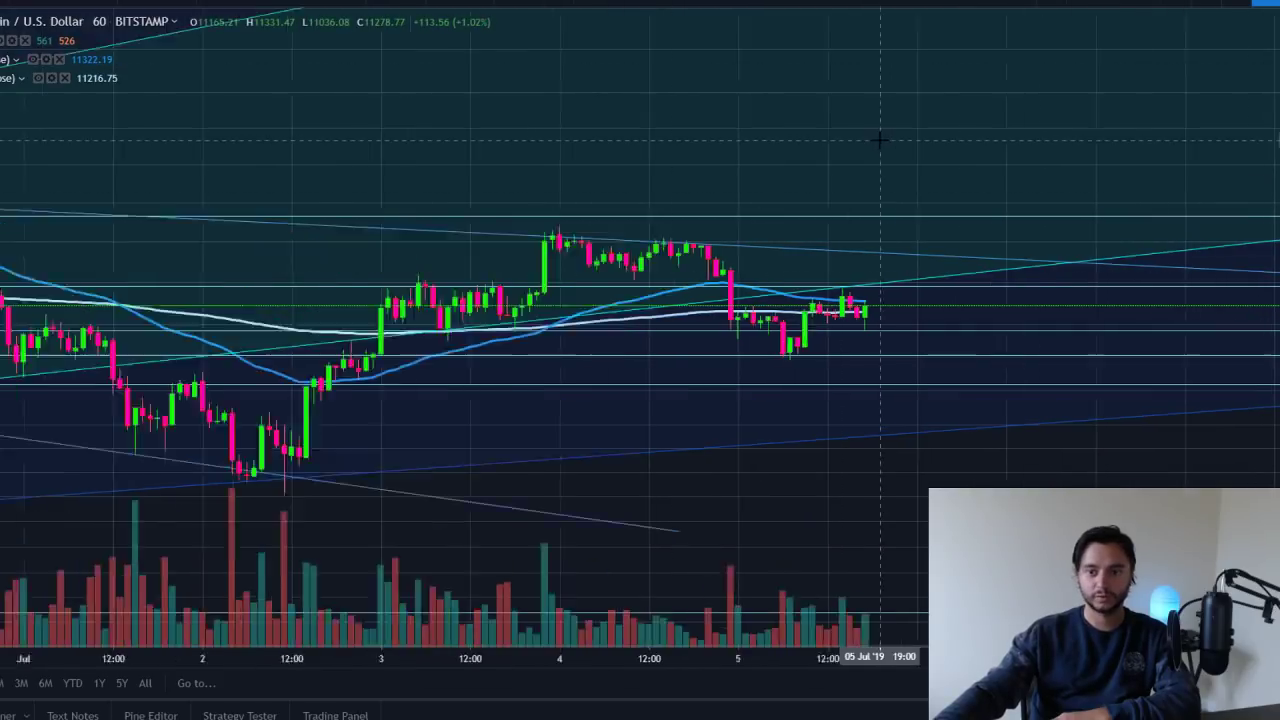
scroll(896, 140, "up", 3)
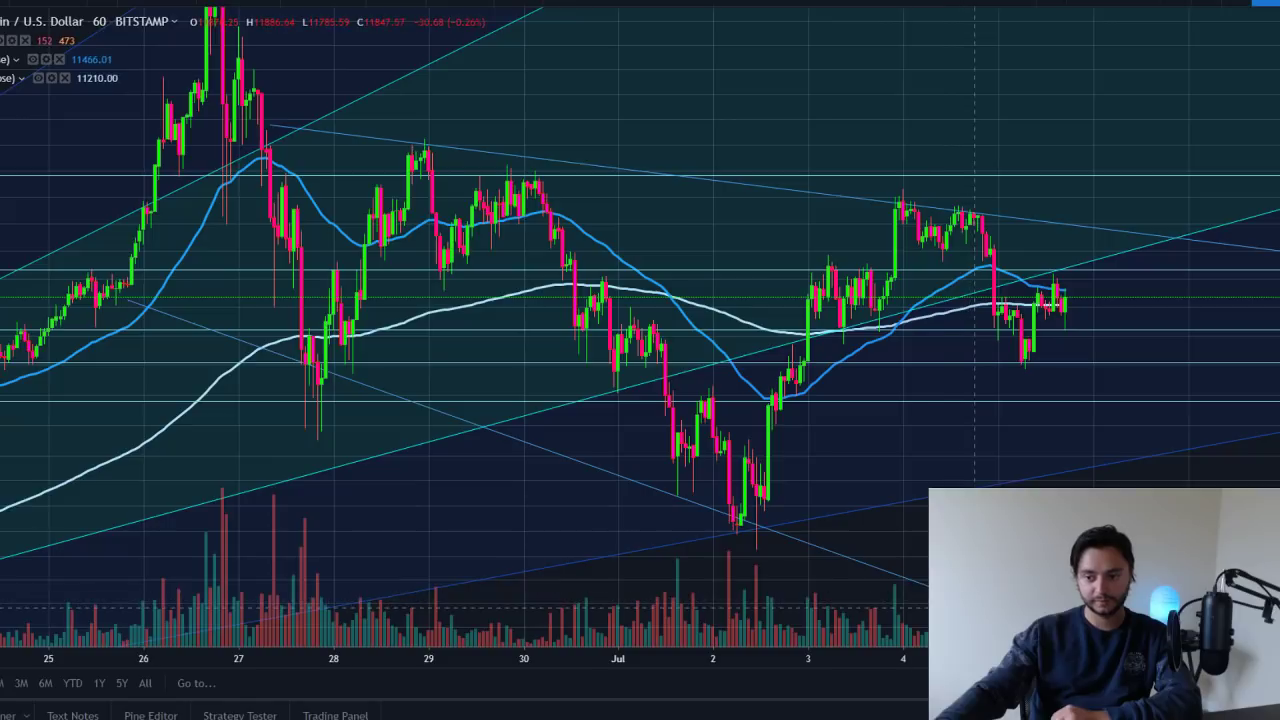
left_click(127, 300)
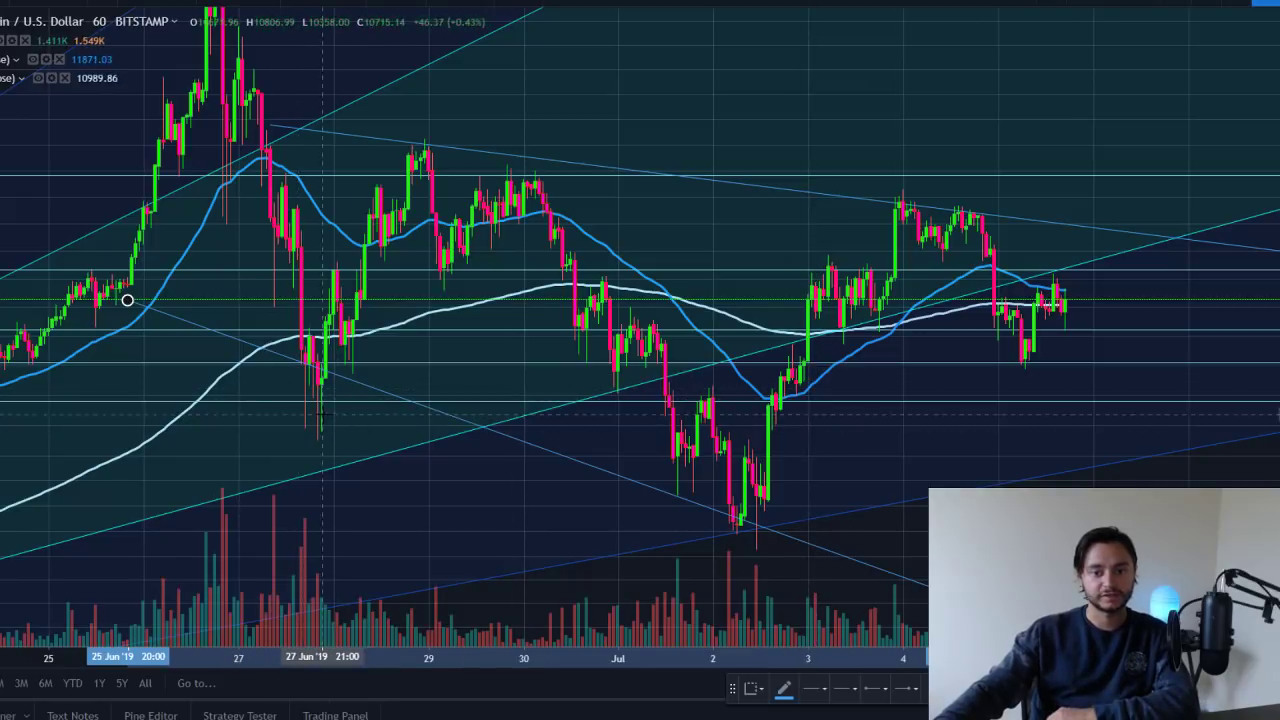
scroll(318, 418, "up", 2)
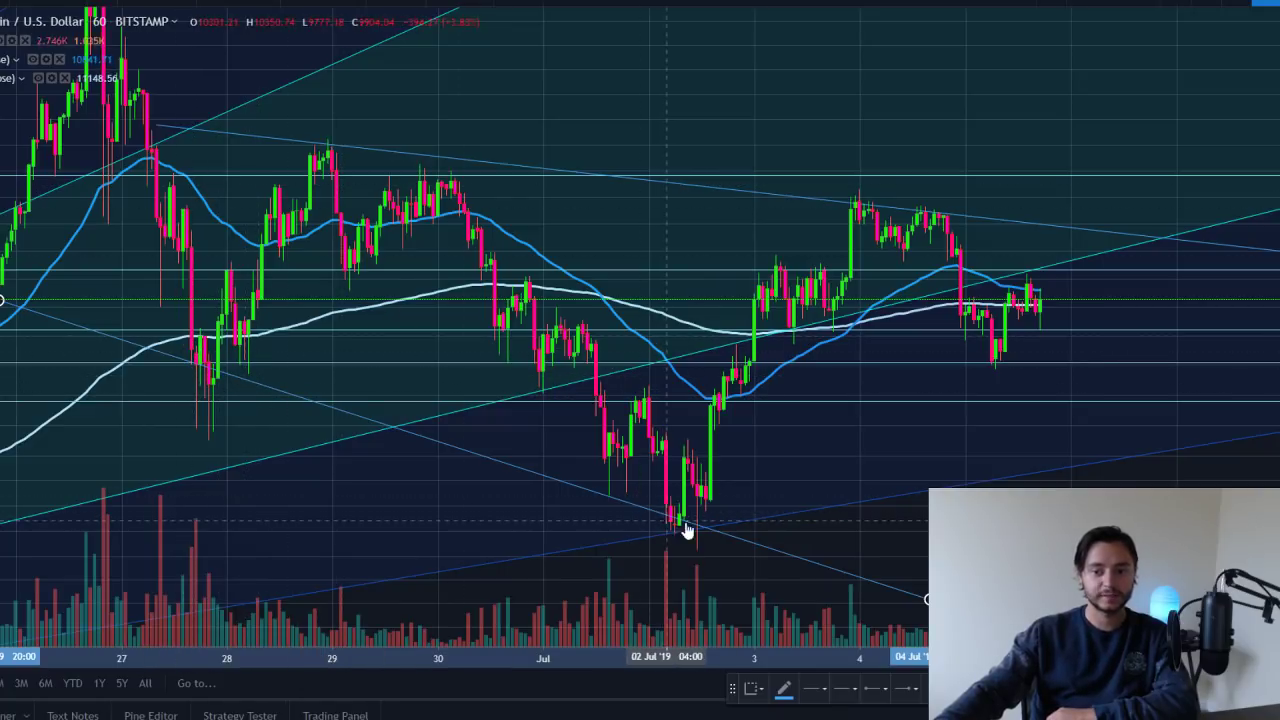
left_click_drag(687, 531, 653, 496)
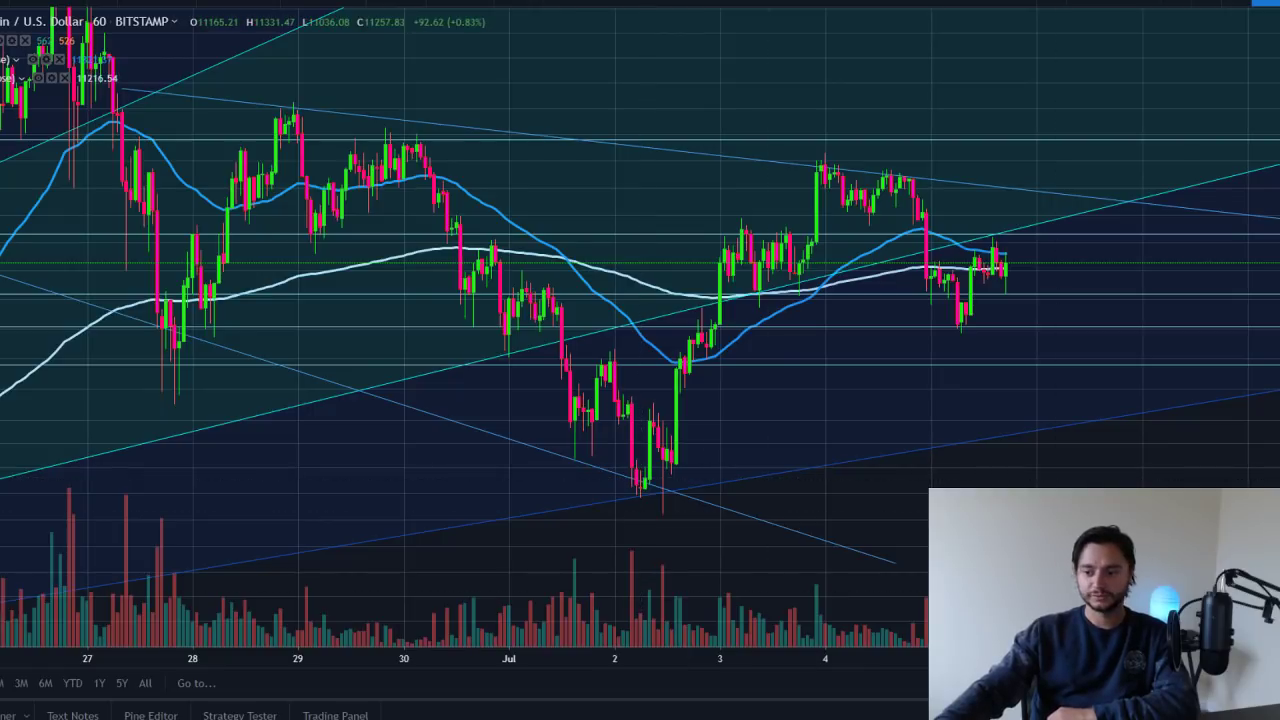
Step: Check the current time and date in the system calendar
left_click(1279, 719)
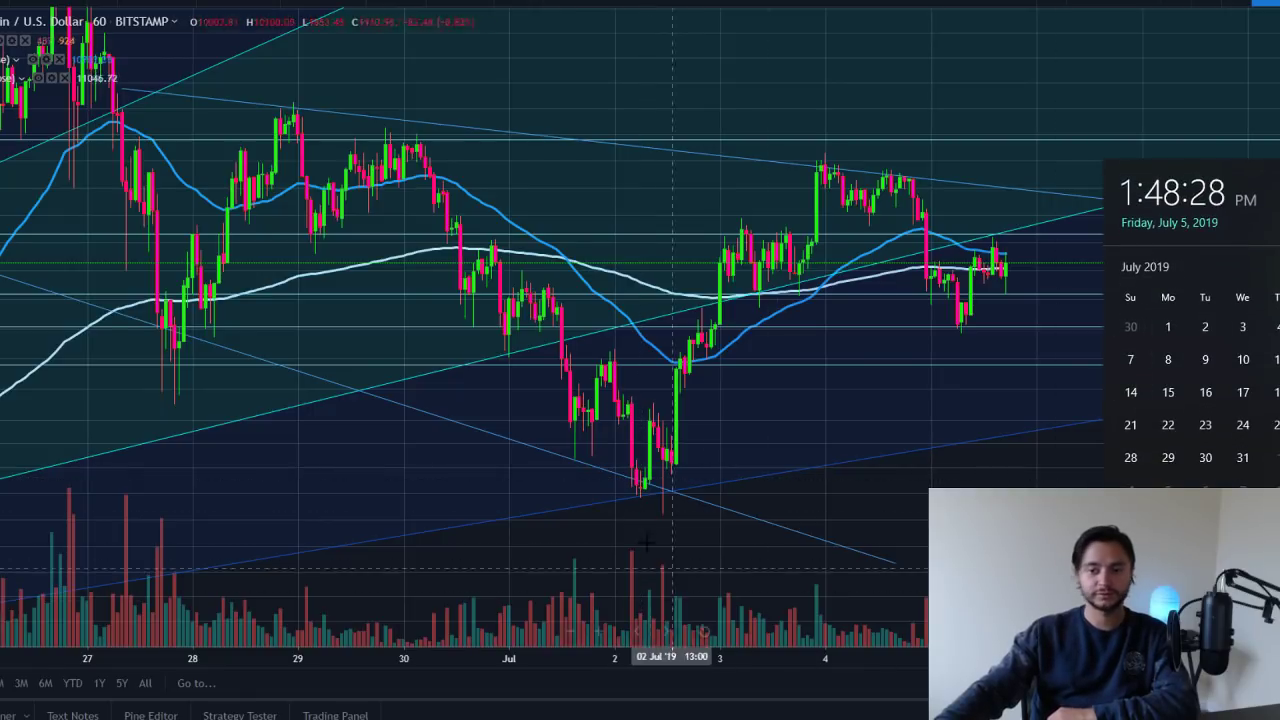
left_click(826, 516)
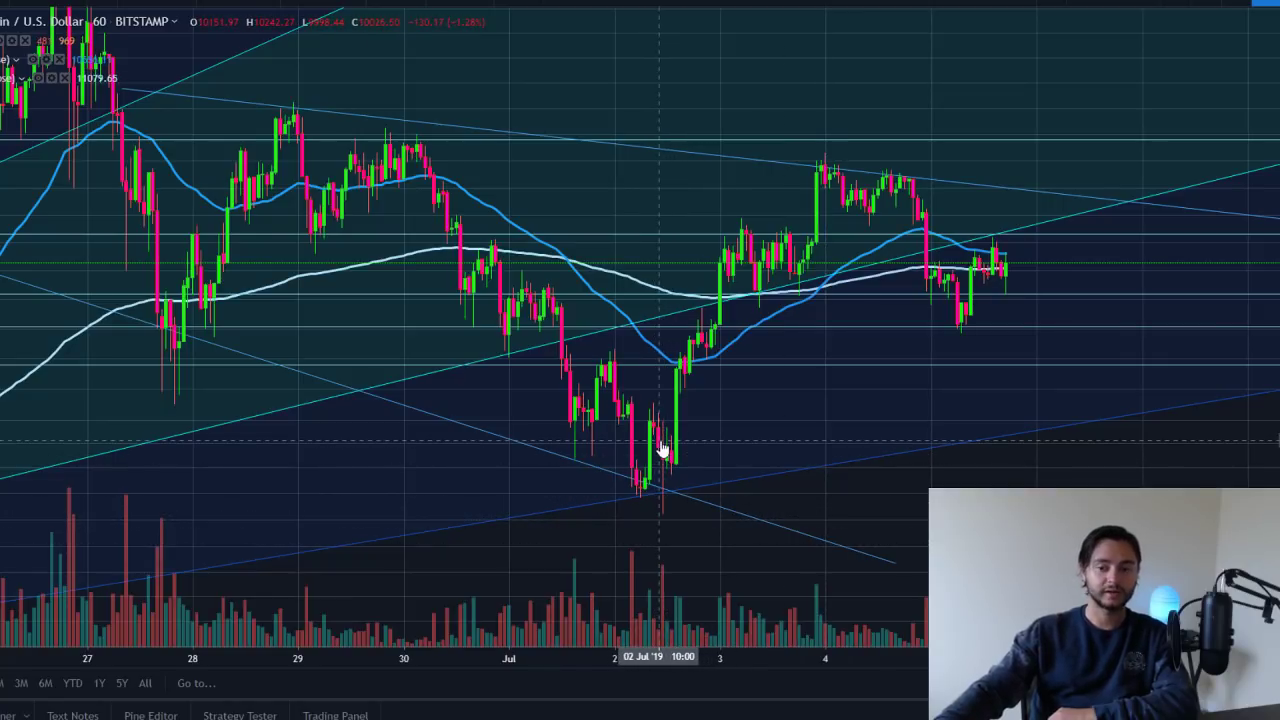
Step: Examine the hourly candles against both wedge trendlines, from the late June highs to the latest price
scroll(660, 448, "down", 1)
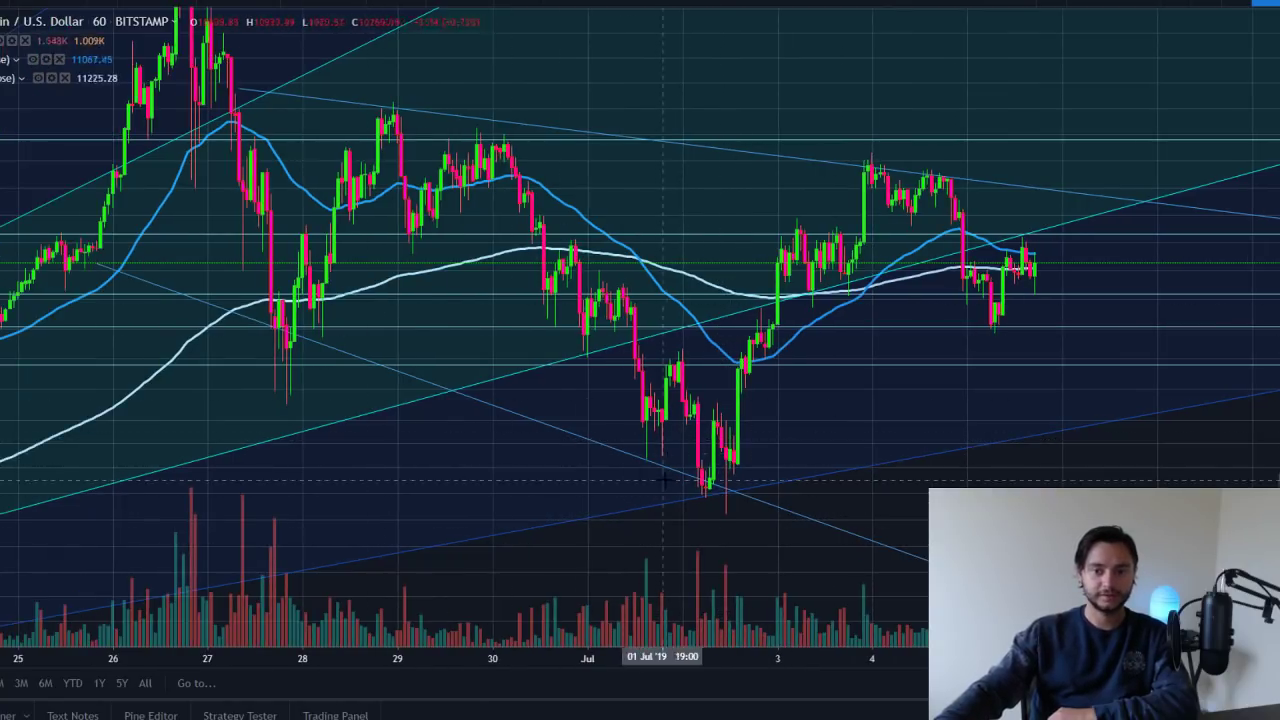
scroll(600, 80, "up", 1)
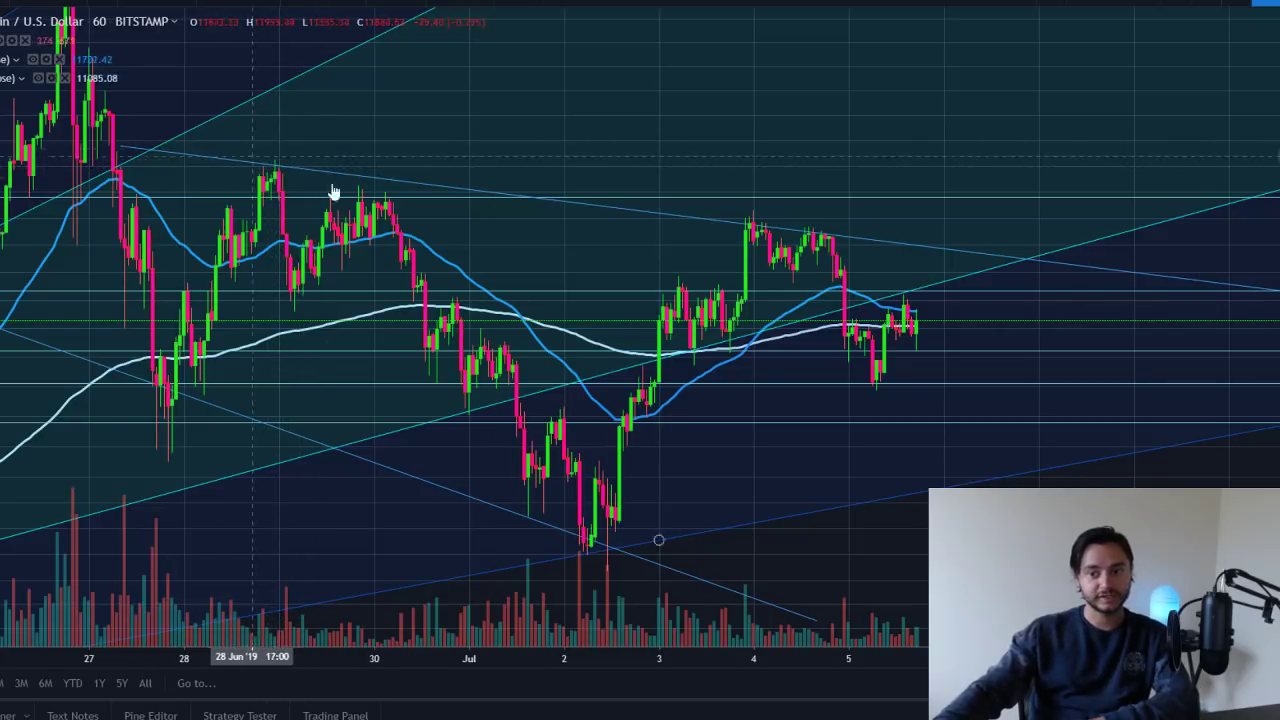
scroll(892, 261, "down", 1)
scroll(837, 262, "up", 2)
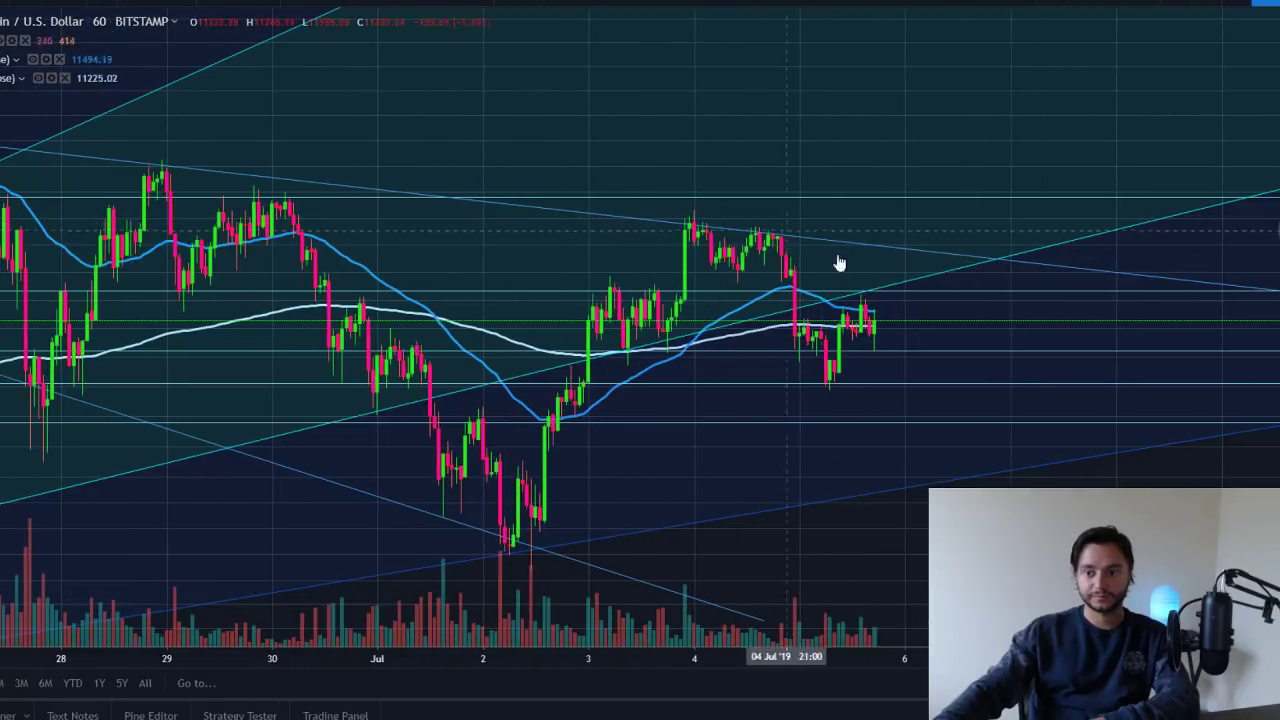
left_click_drag(1276, 262, 1276, 236)
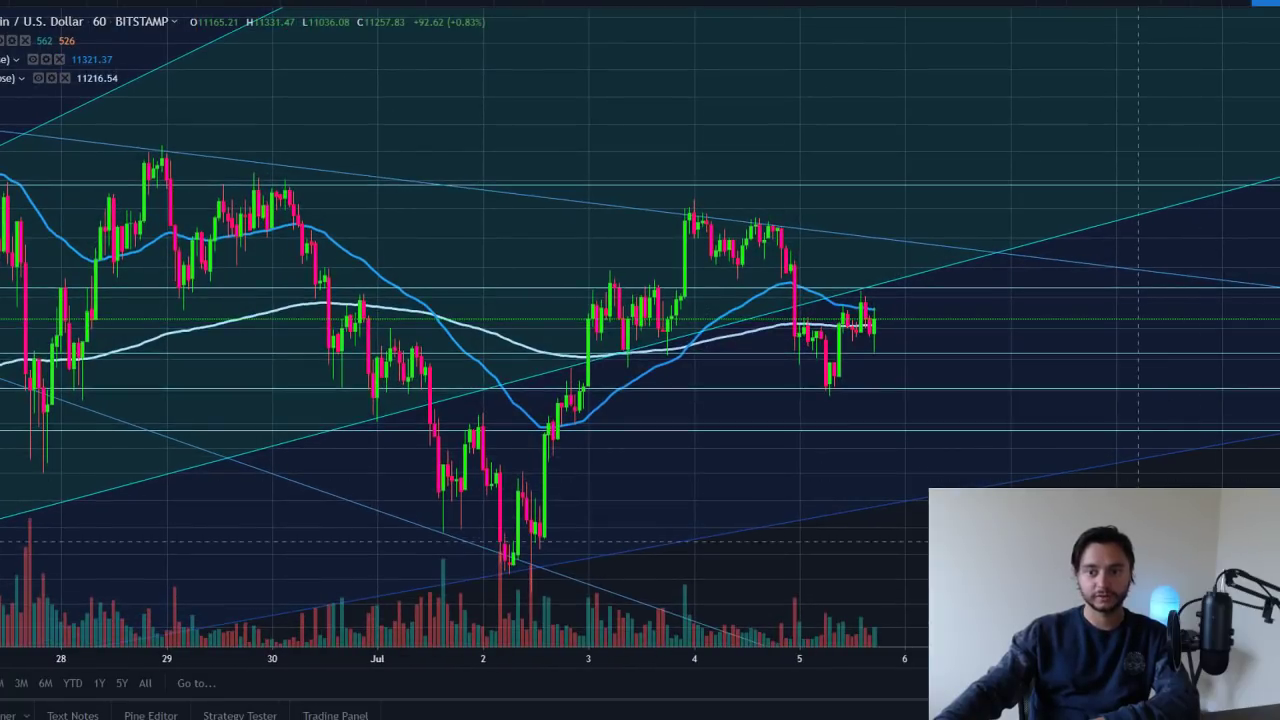
left_click_drag(1138, 541, 1033, 530)
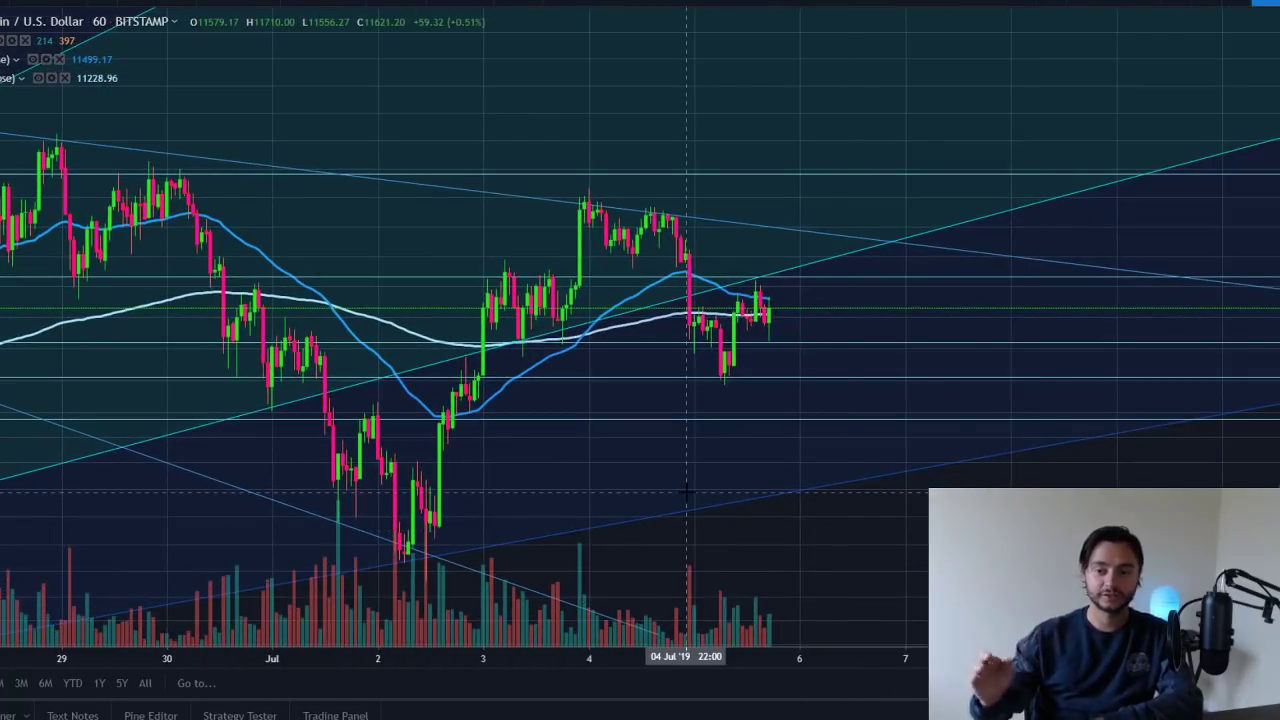
Step: Switch the Bitcoin chart to the 4-hour timeframe and frame the wedge with room for the coming days
left_click(43, 3)
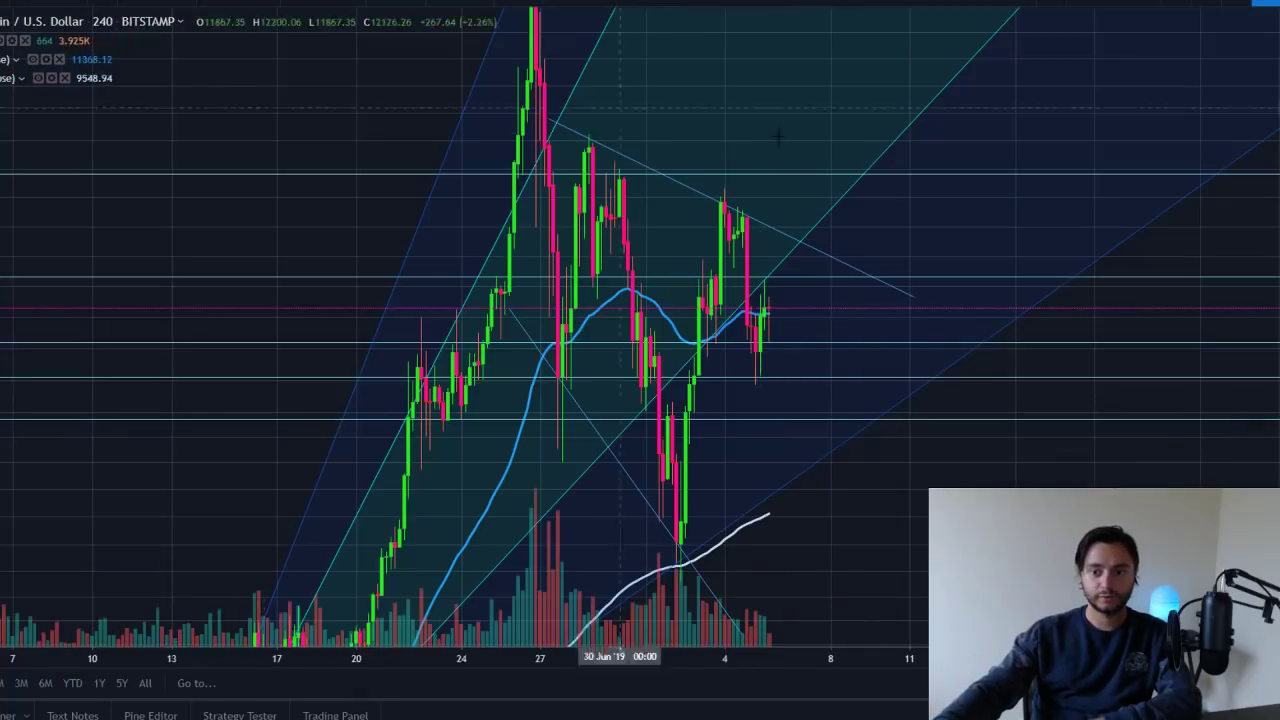
scroll(640, 330, "up", 5)
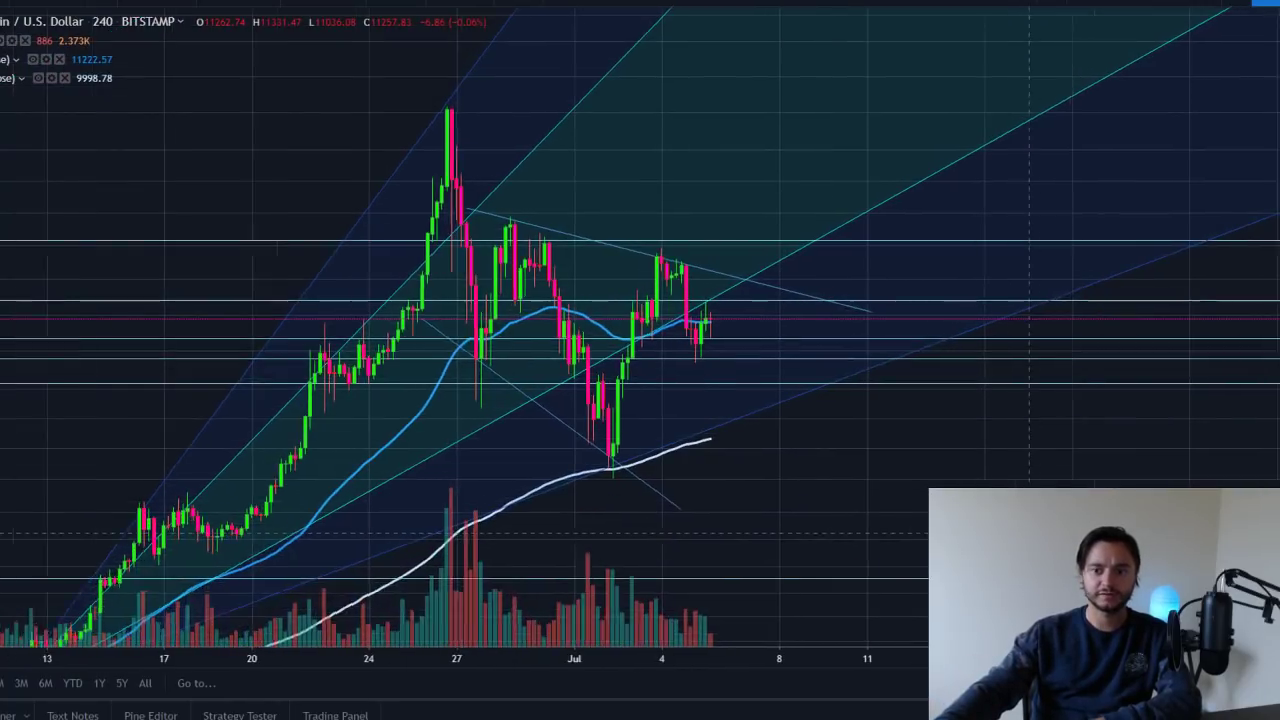
scroll(1003, 457, "up", 3)
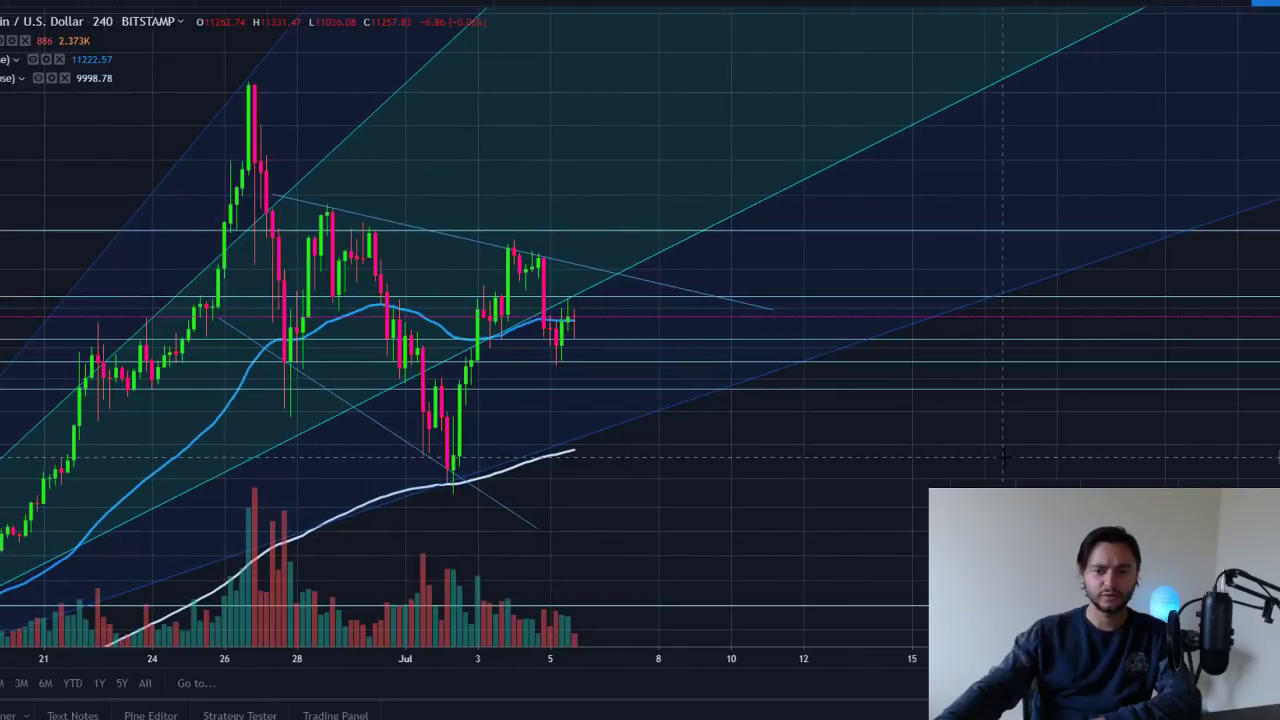
scroll(898, 512, "up", 2)
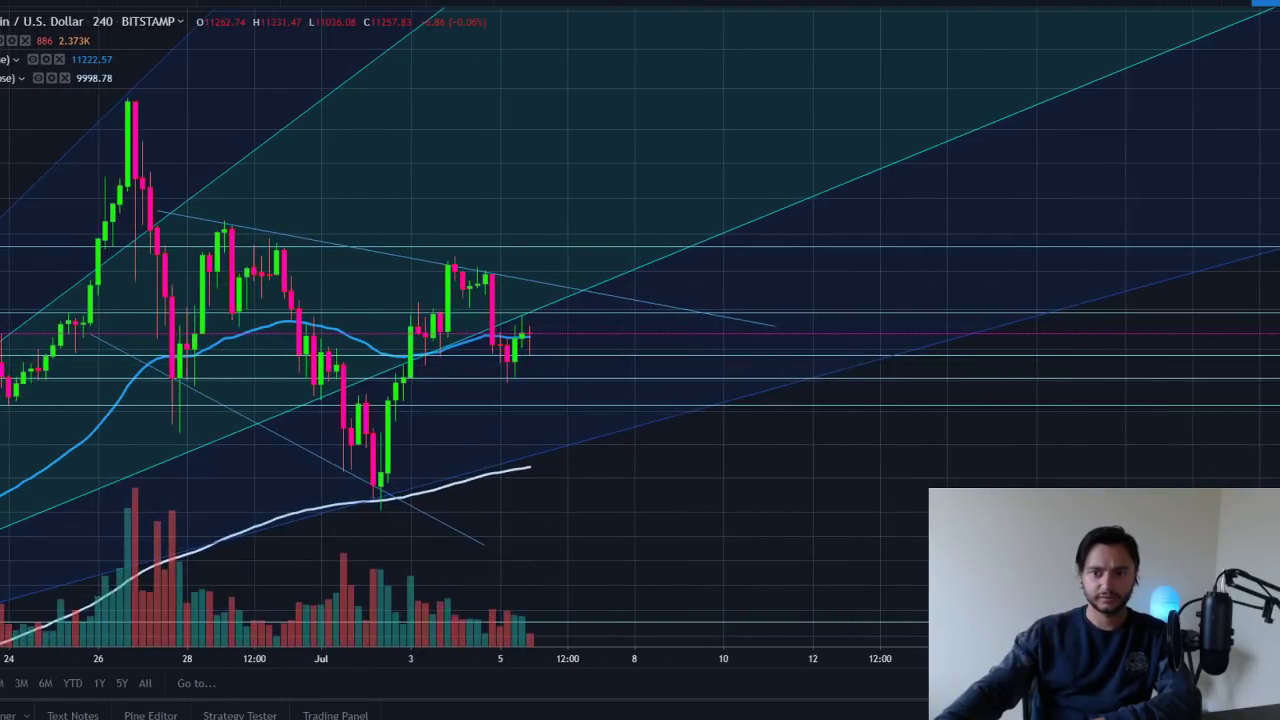
left_click_drag(1275, 480, 1275, 450)
left_click_drag(813, 482, 894, 482)
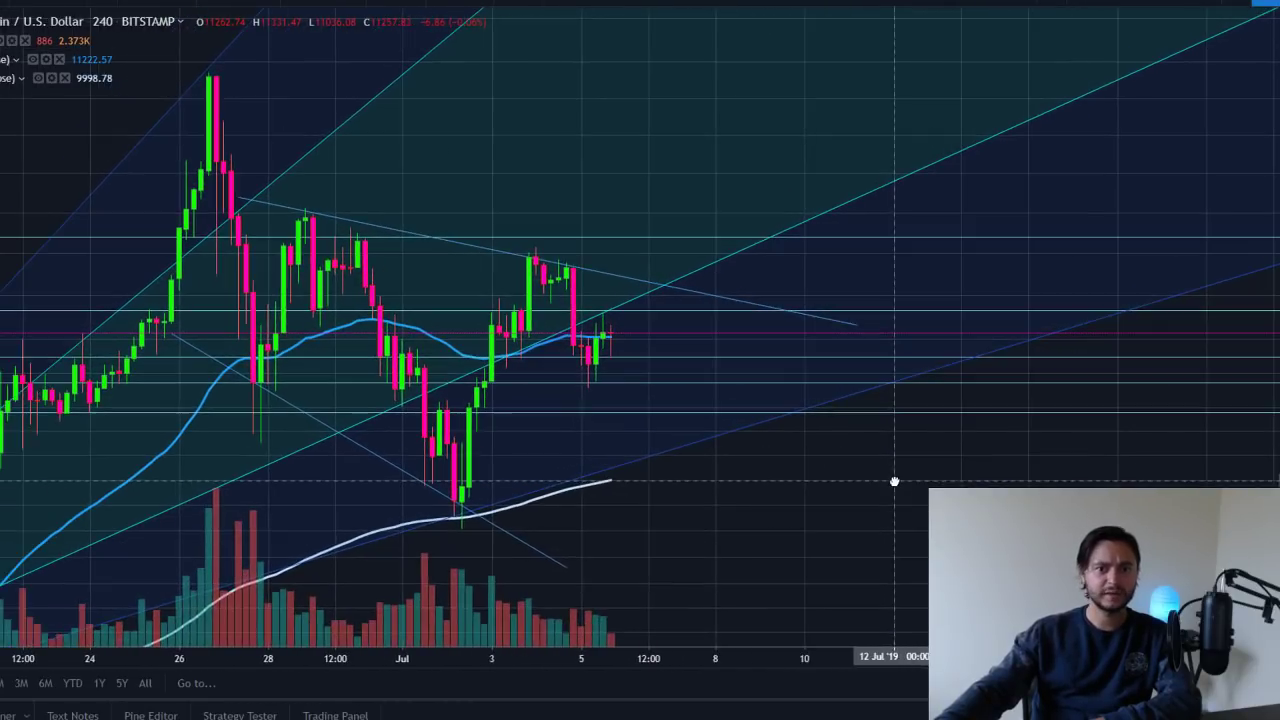
left_click(88, 2)
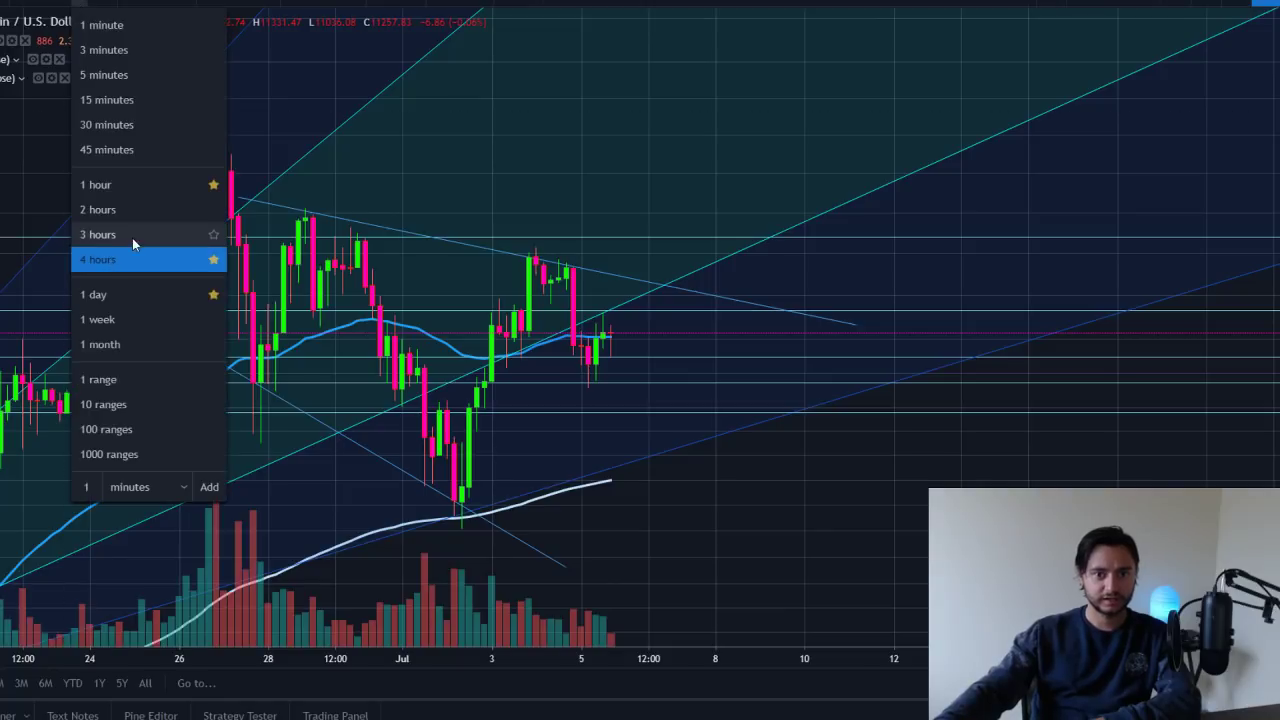
left_click(752, 531)
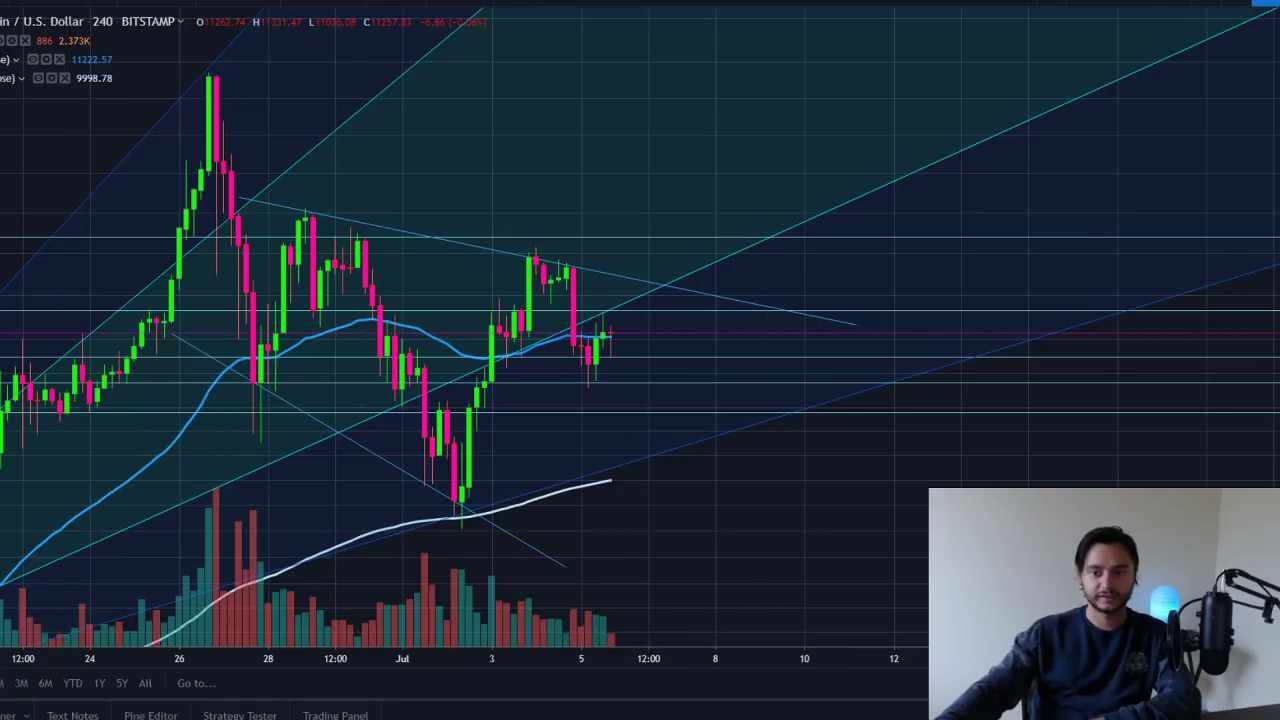
Step: Brush a short rising path from the latest 4-hour candle to where the upper wedge trendline crosses the fan line
scroll(945, 503, "up", 5)
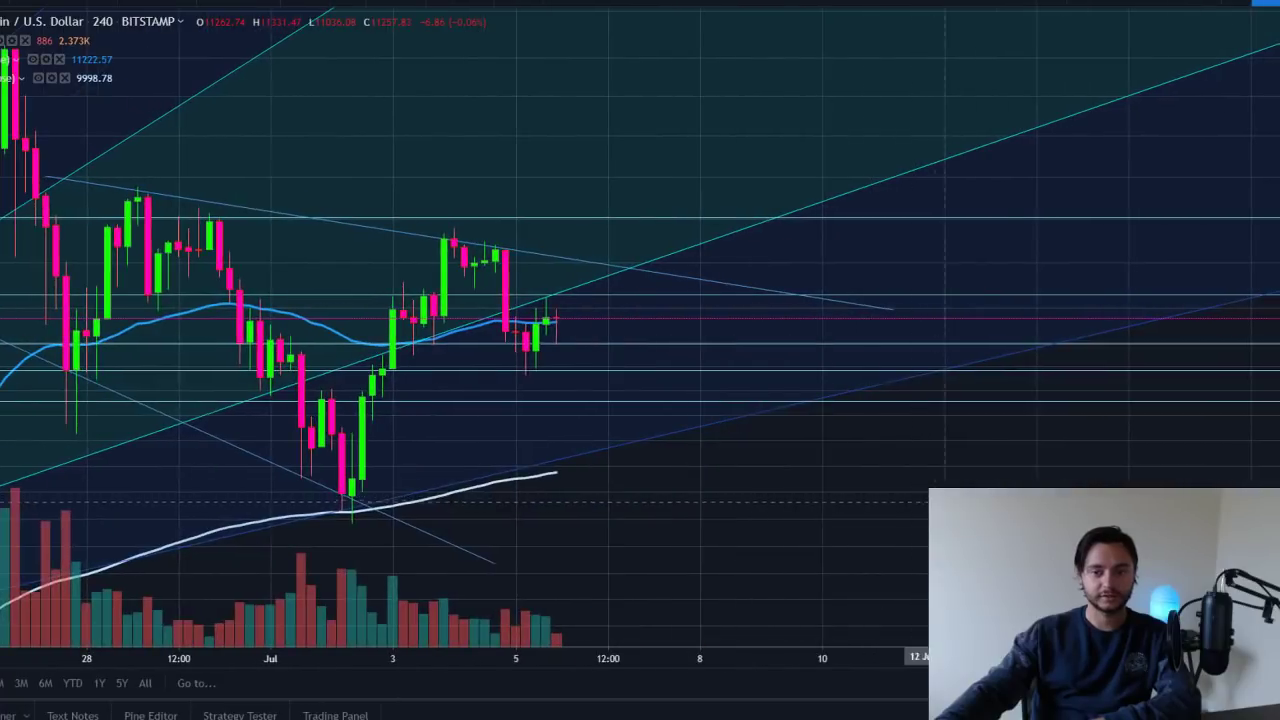
scroll(830, 519, "down", 1)
left_click_drag(829, 520, 878, 516)
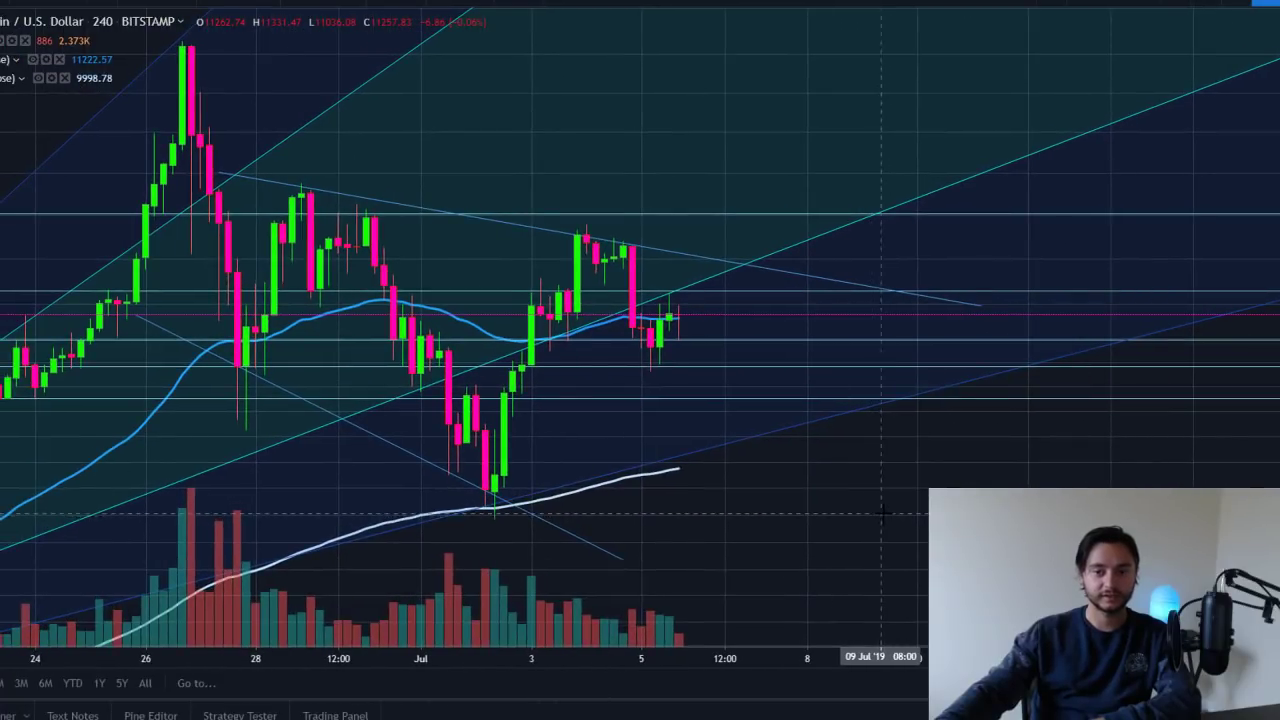
scroll(882, 513, "up", 1)
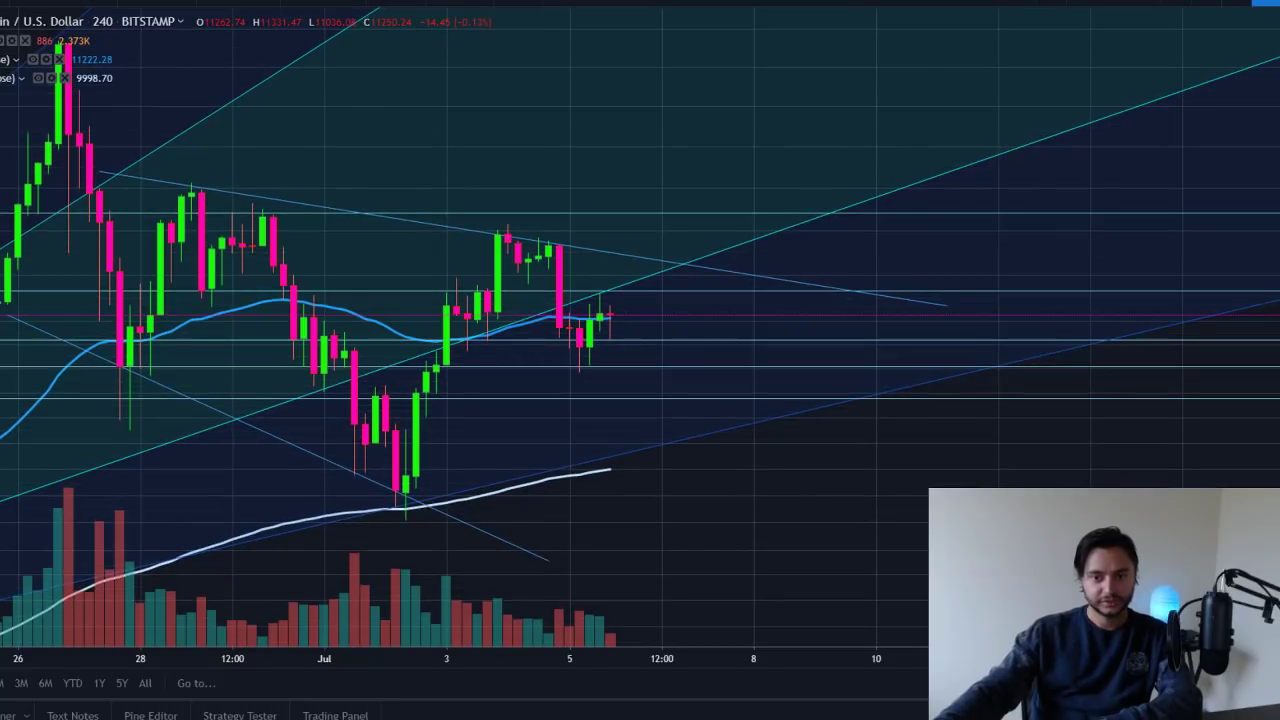
left_click(691, 270)
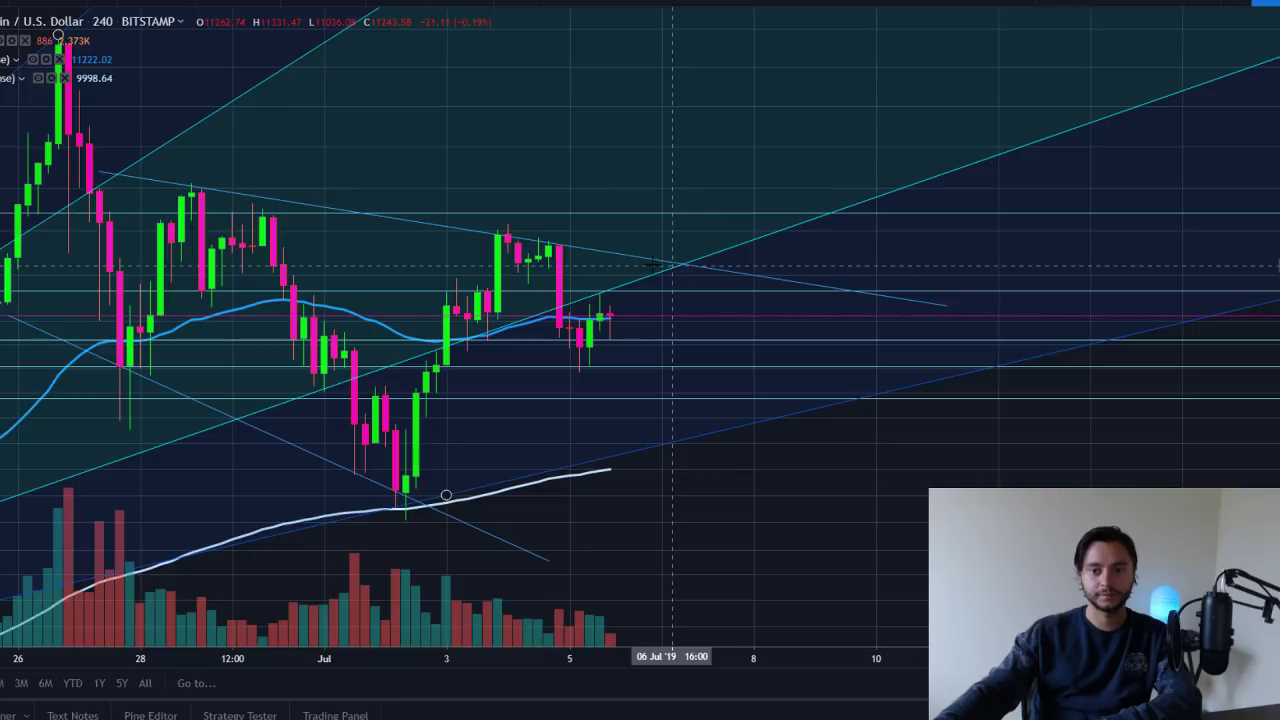
key("alt+t")
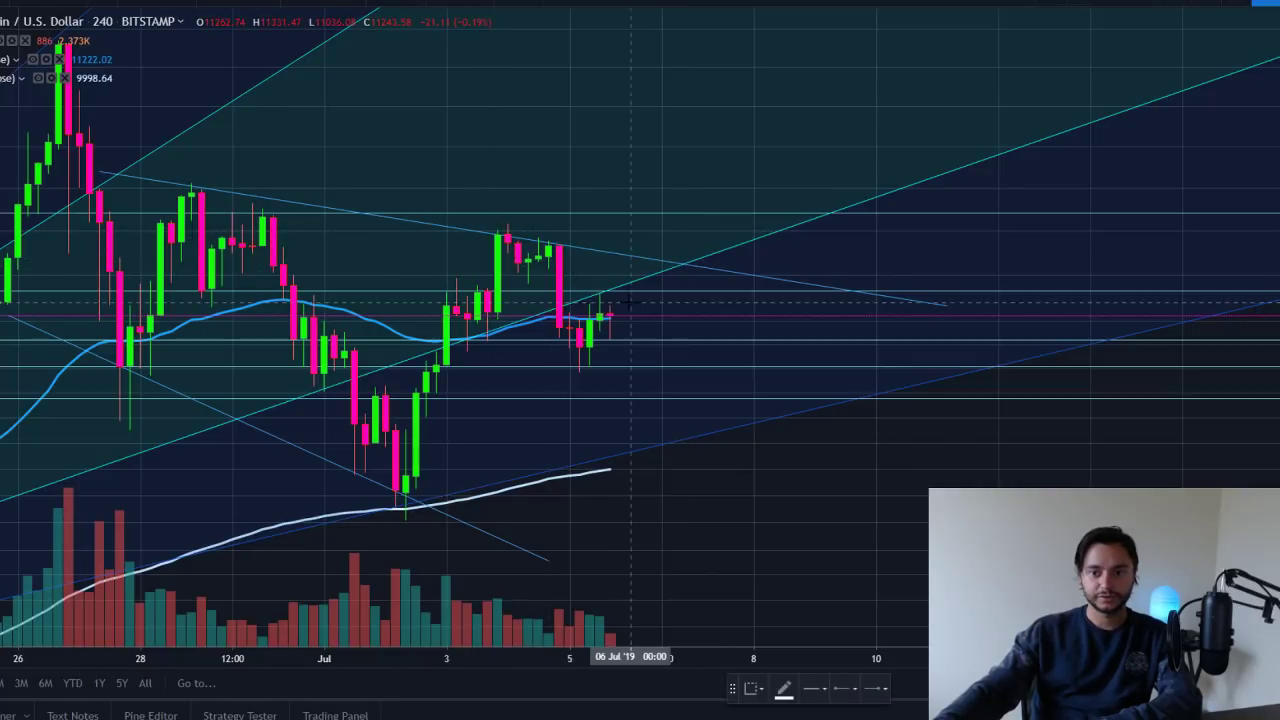
left_click_drag(620, 313, 690, 266)
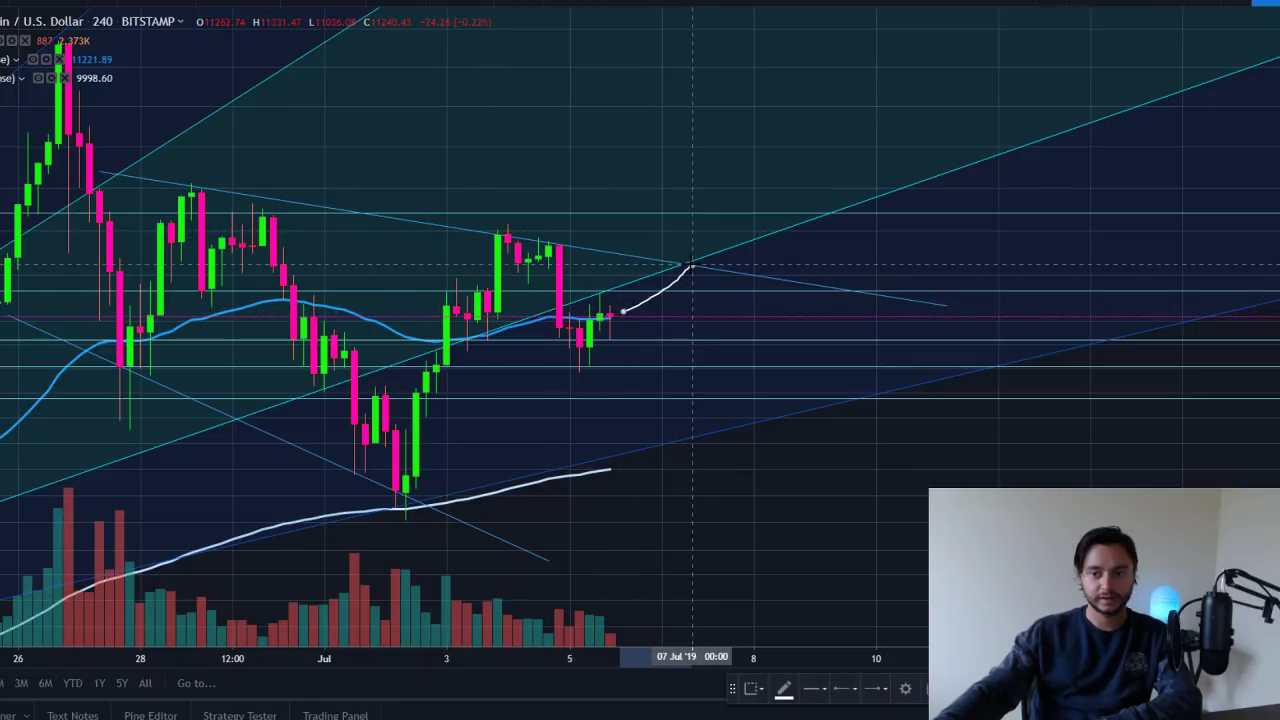
Step: Examine the fan on the 4-hour chart from its mid-June origin to the latest candles and the brushed path
scroll(366, 320, "down", 3)
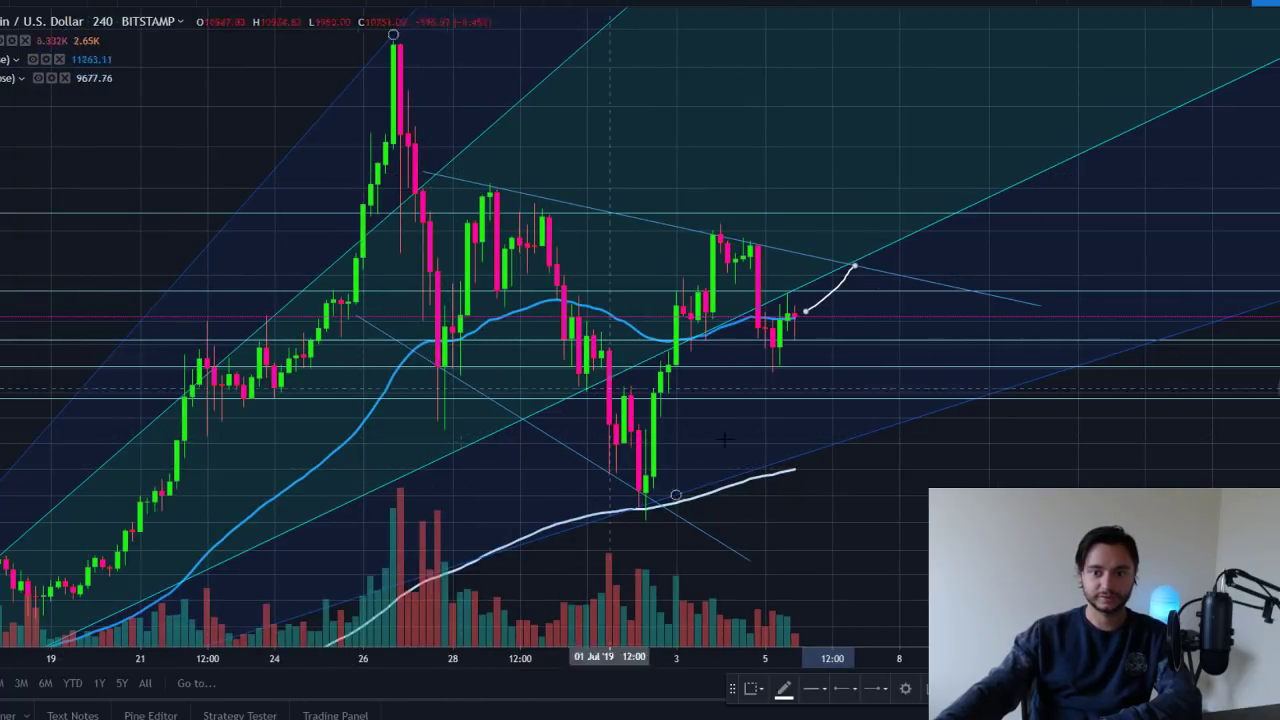
left_click_drag(857, 500, 742, 427)
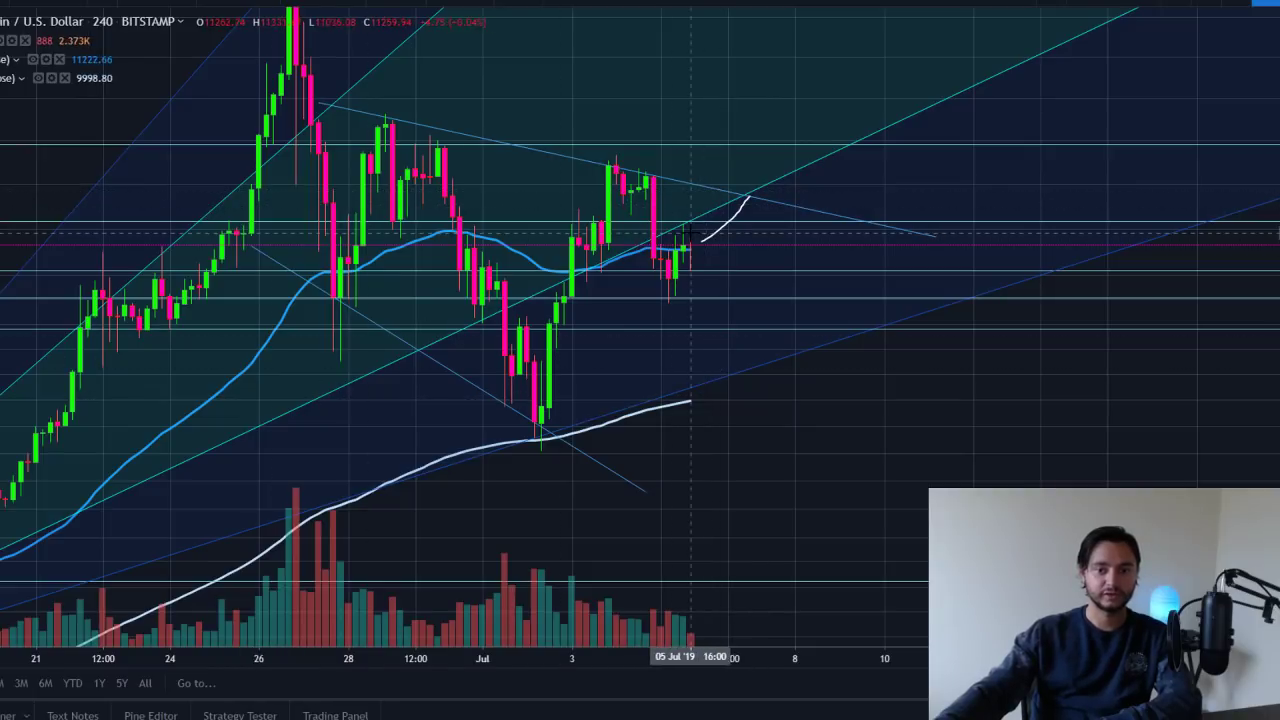
scroll(478, 355, "down", 2)
scroll(263, 352, "down", 3)
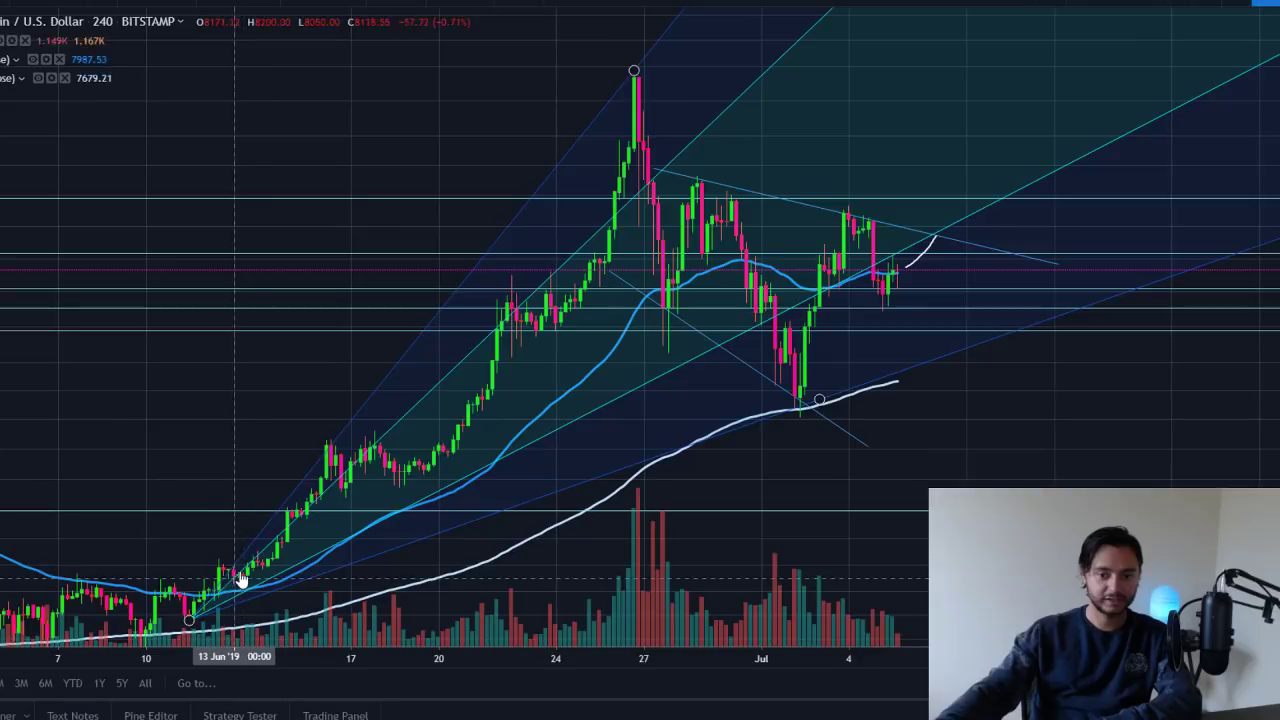
scroll(240, 578, "up", 3)
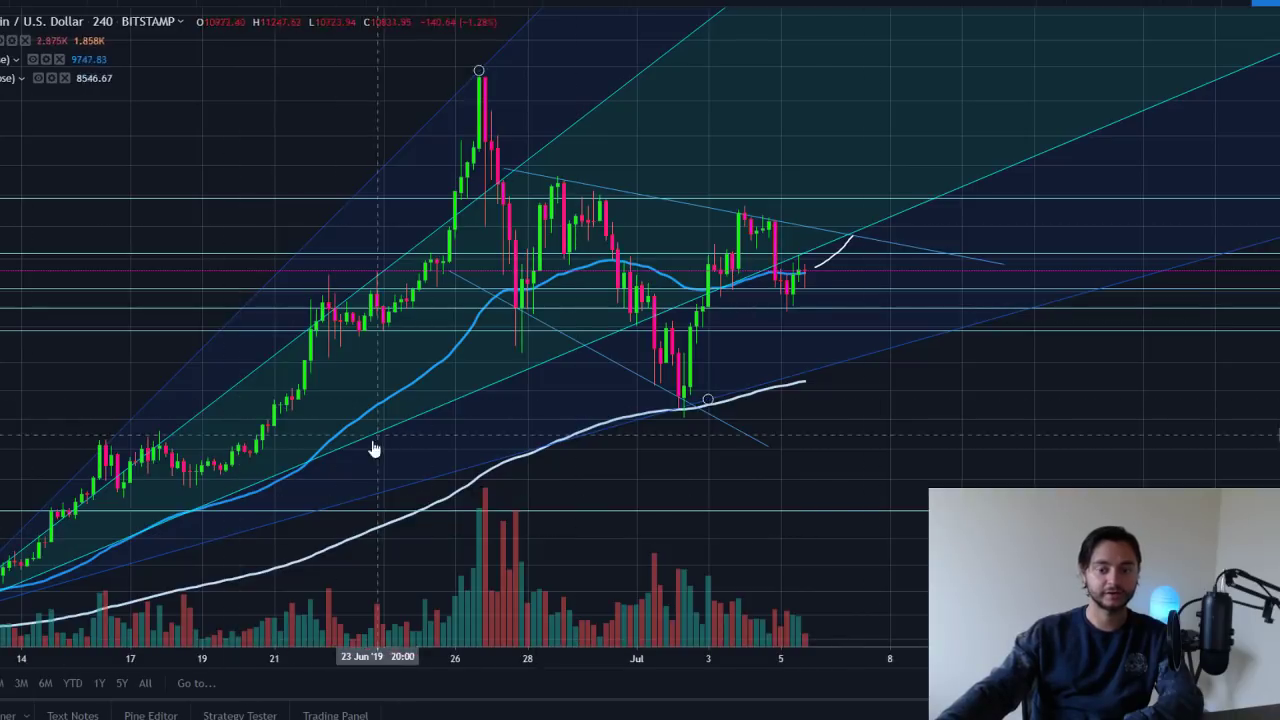
Step: Switch the Bitcoin chart to the daily timeframe and examine the fan's projection into August
left_click(64, 2)
left_click_drag(1275, 206, 1275, 610)
left_click_drag(950, 658, 1068, 658)
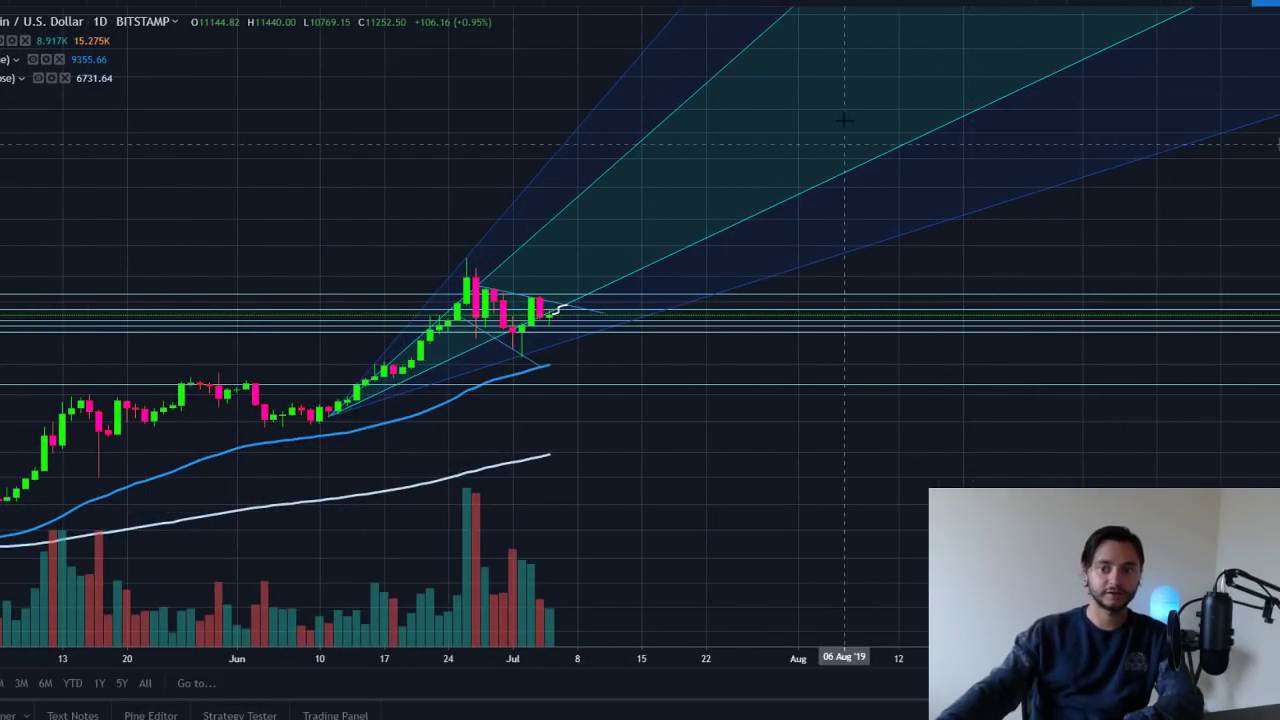
left_click_drag(1098, 257, 806, 457)
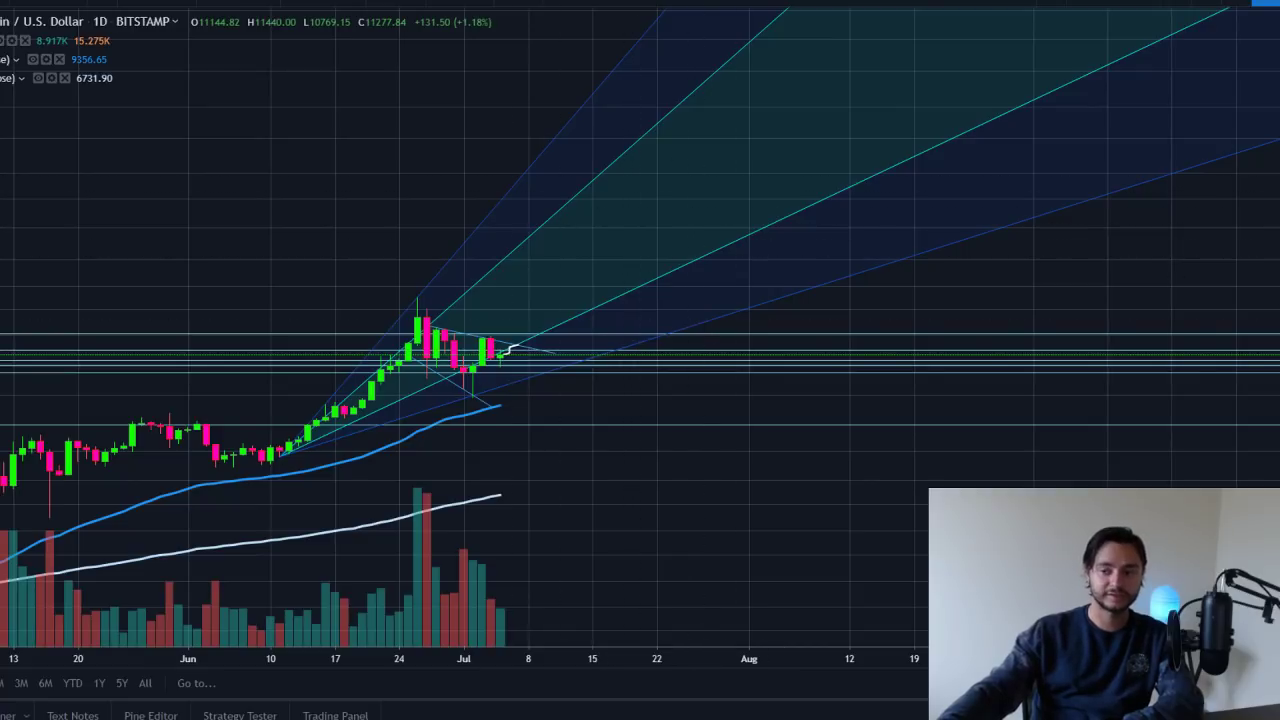
Step: Return the Bitcoin chart to the 4-hour timeframe, reframe the wedge and select its lower trendline
left_click_drag(1275, 240, 1275, 205)
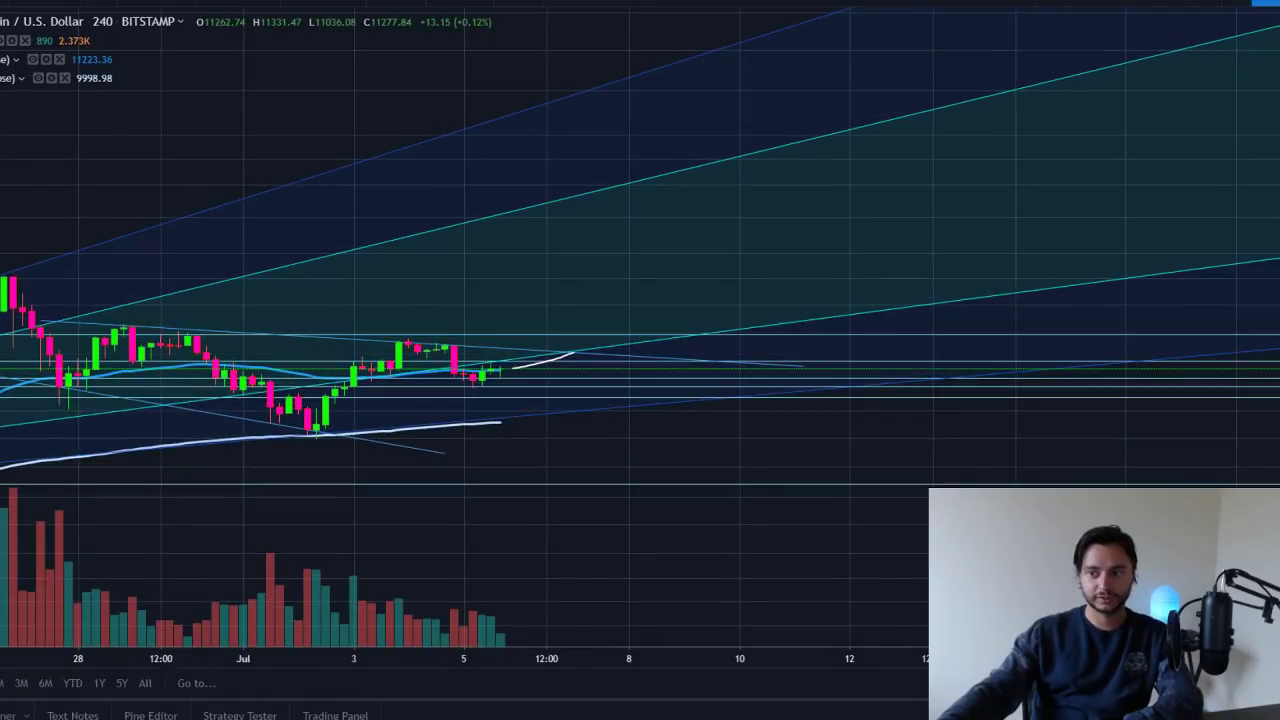
left_click_drag(584, 248, 729, 134)
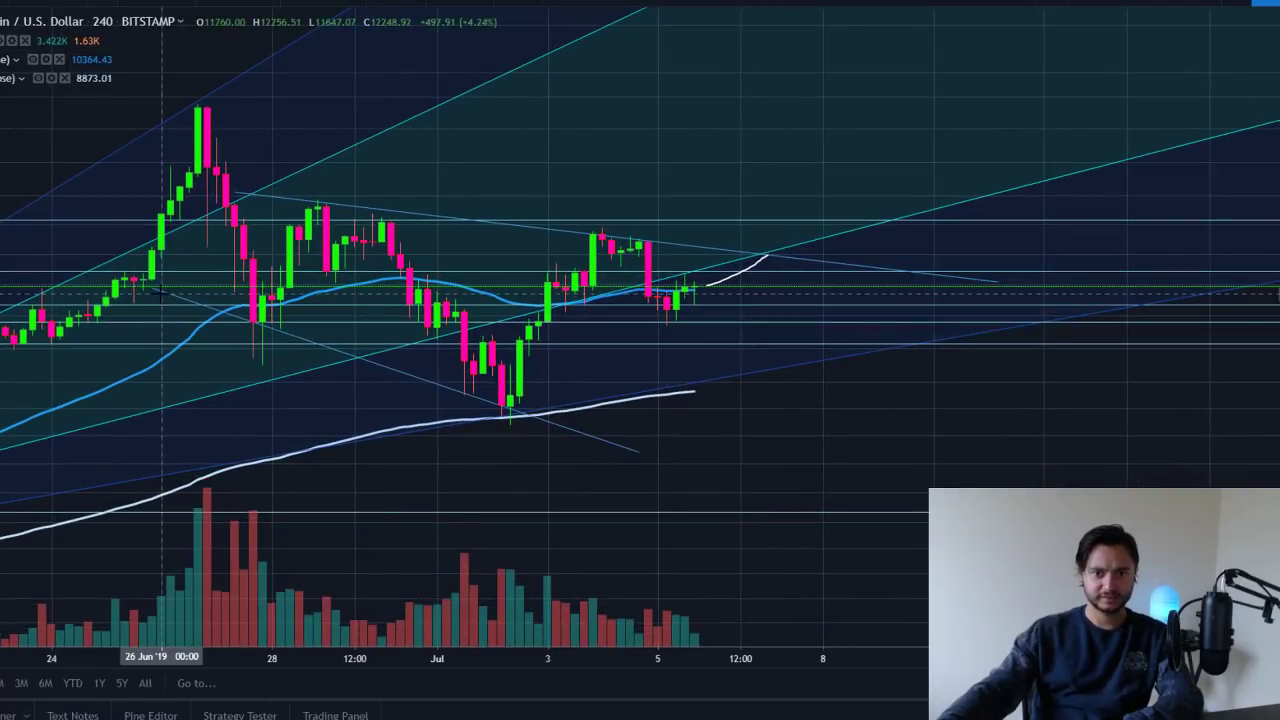
left_click(440, 389)
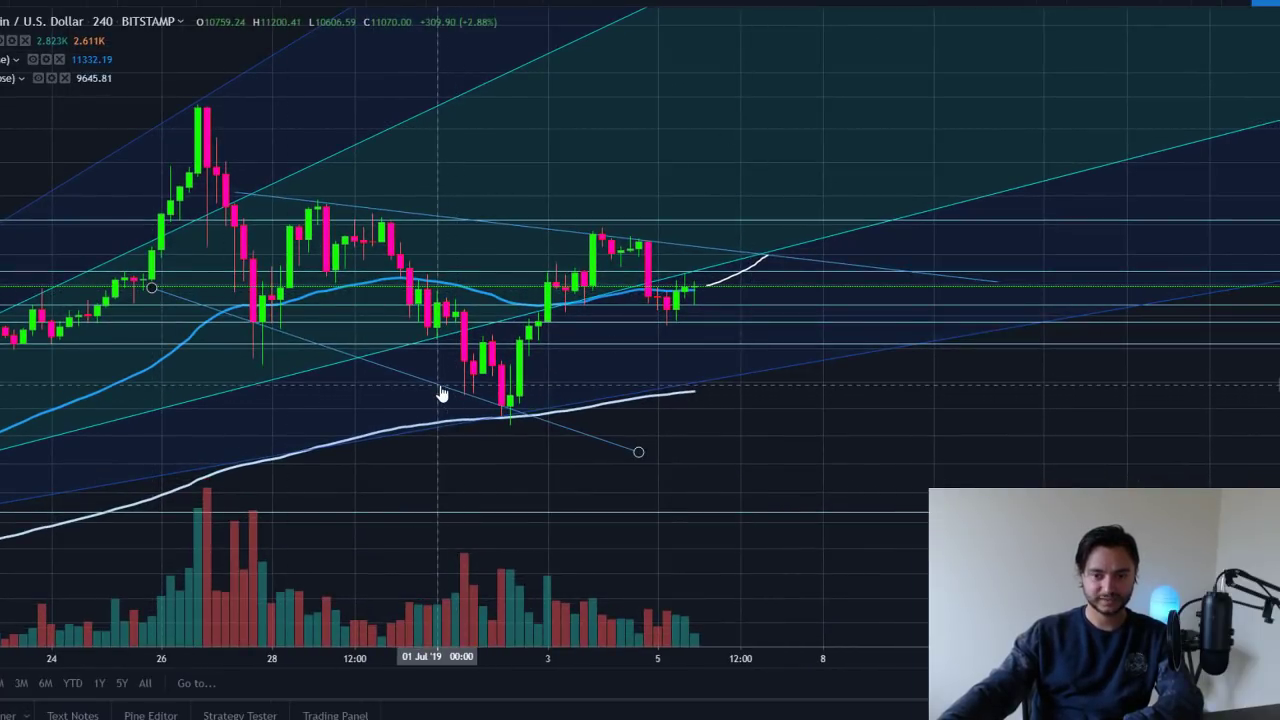
Step: Check the upcoming July 2019 dates in the system calendar and examine the wedge and brushed path on the 4-hour chart
left_click(170, 330)
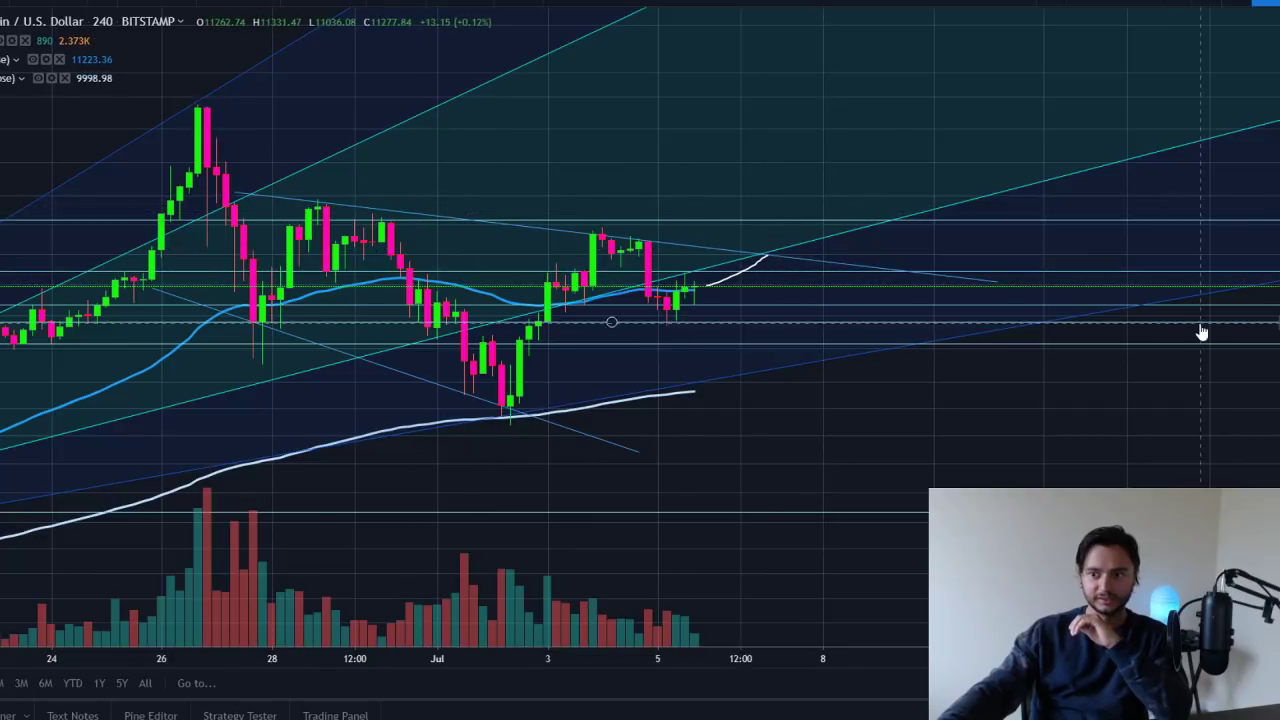
left_click_drag(1279, 296, 1276, 250)
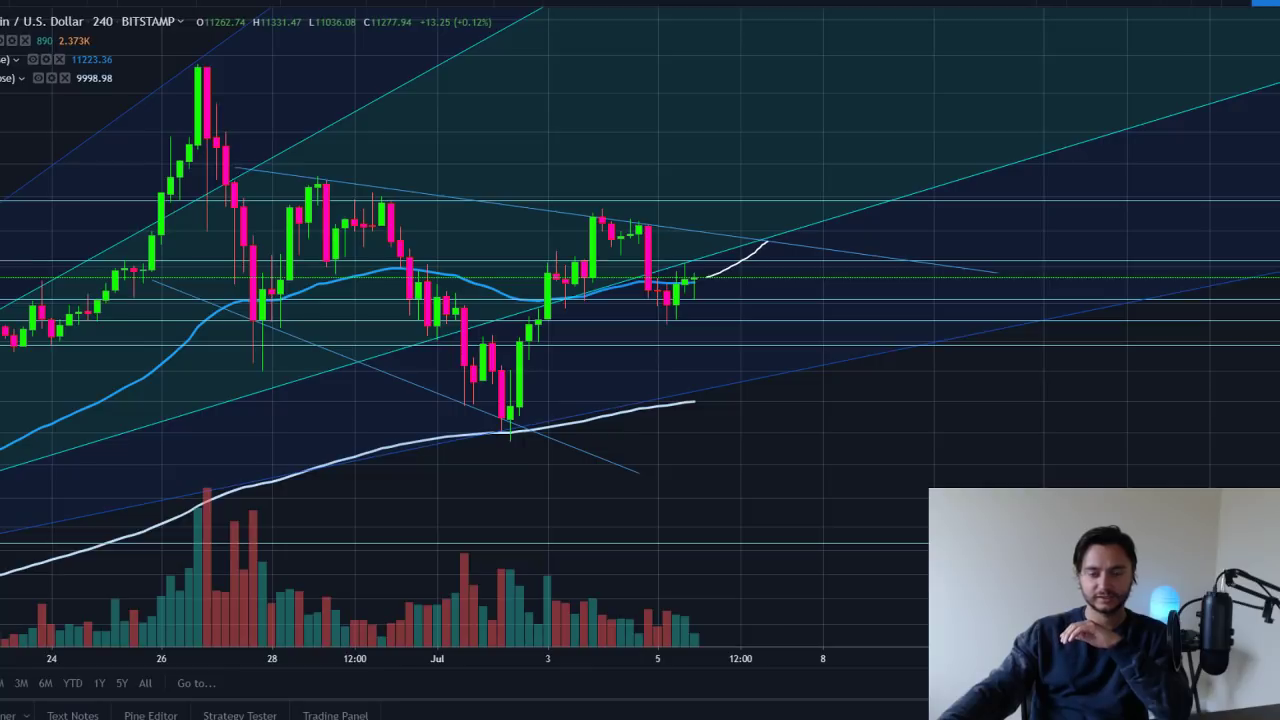
left_click(1262, 714)
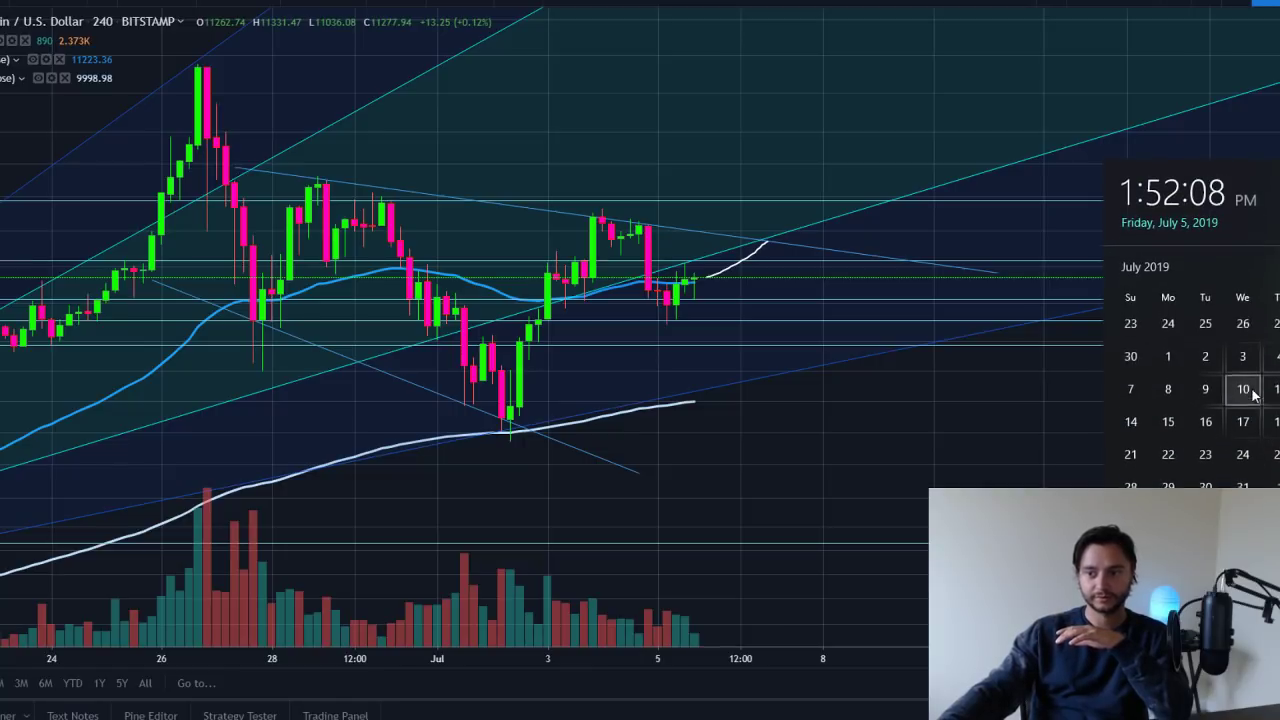
left_click(901, 465)
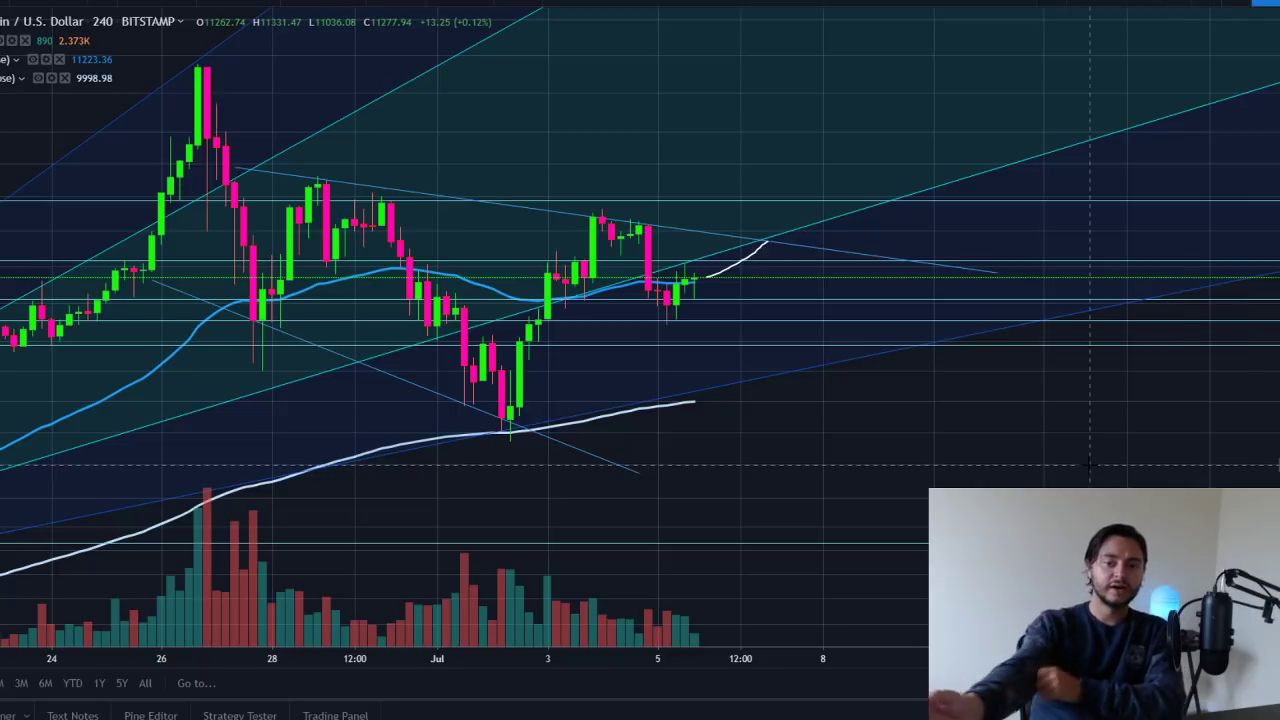
left_click_drag(1277, 448, 1277, 466)
left_click_drag(858, 457, 870, 452)
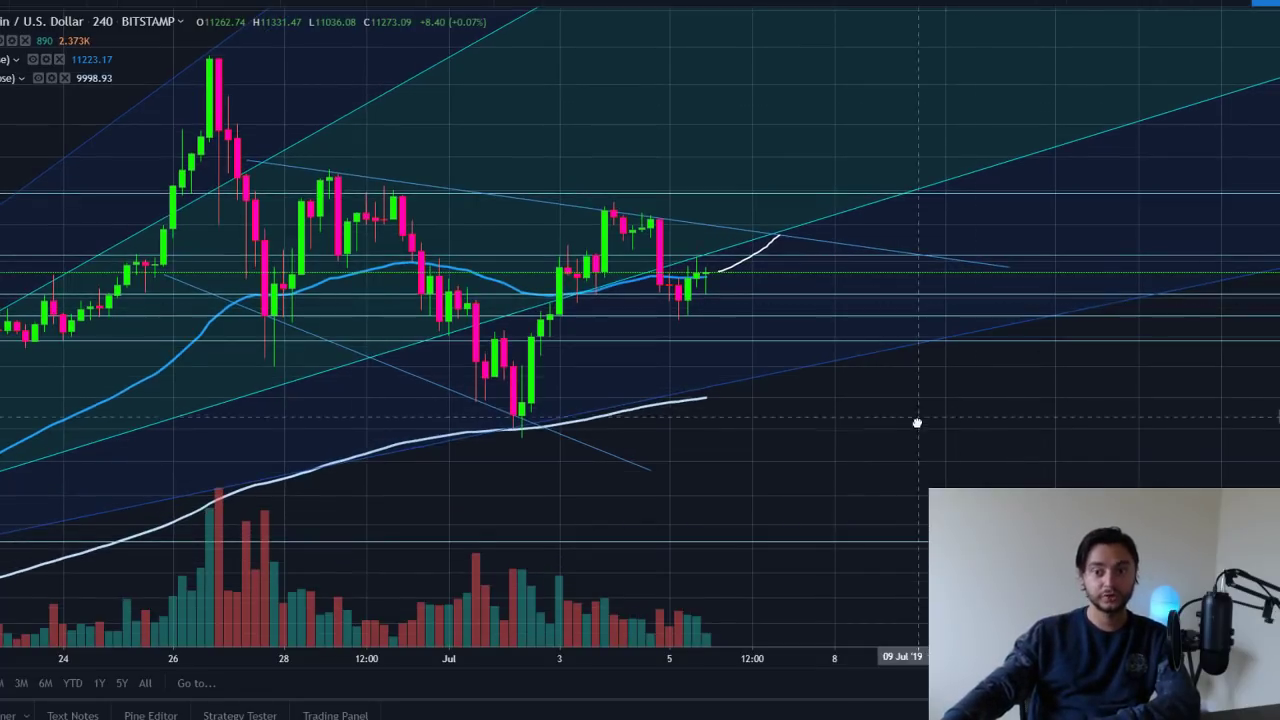
left_click_drag(917, 423, 917, 441)
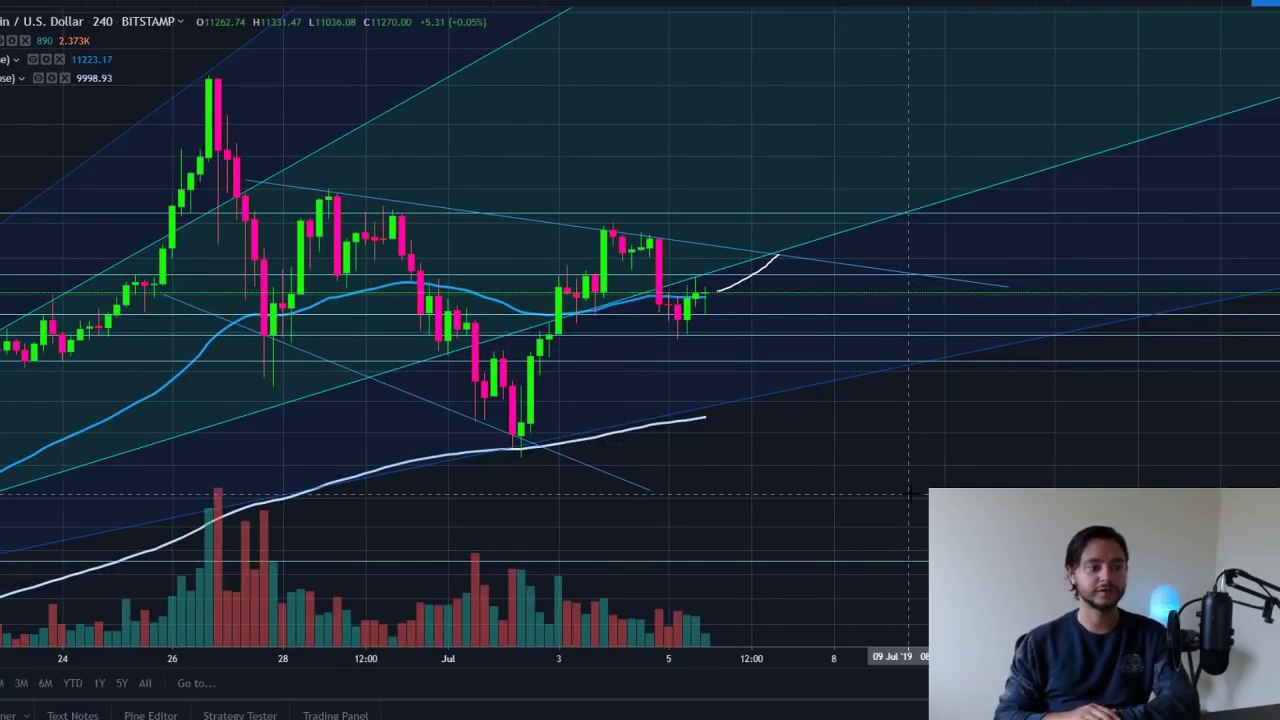
Step: Switch the Bitcoin chart to the daily timeframe and frame the rise from April together with the fan
left_click(68, 1)
left_click_drag(1279, 298, 1279, 430)
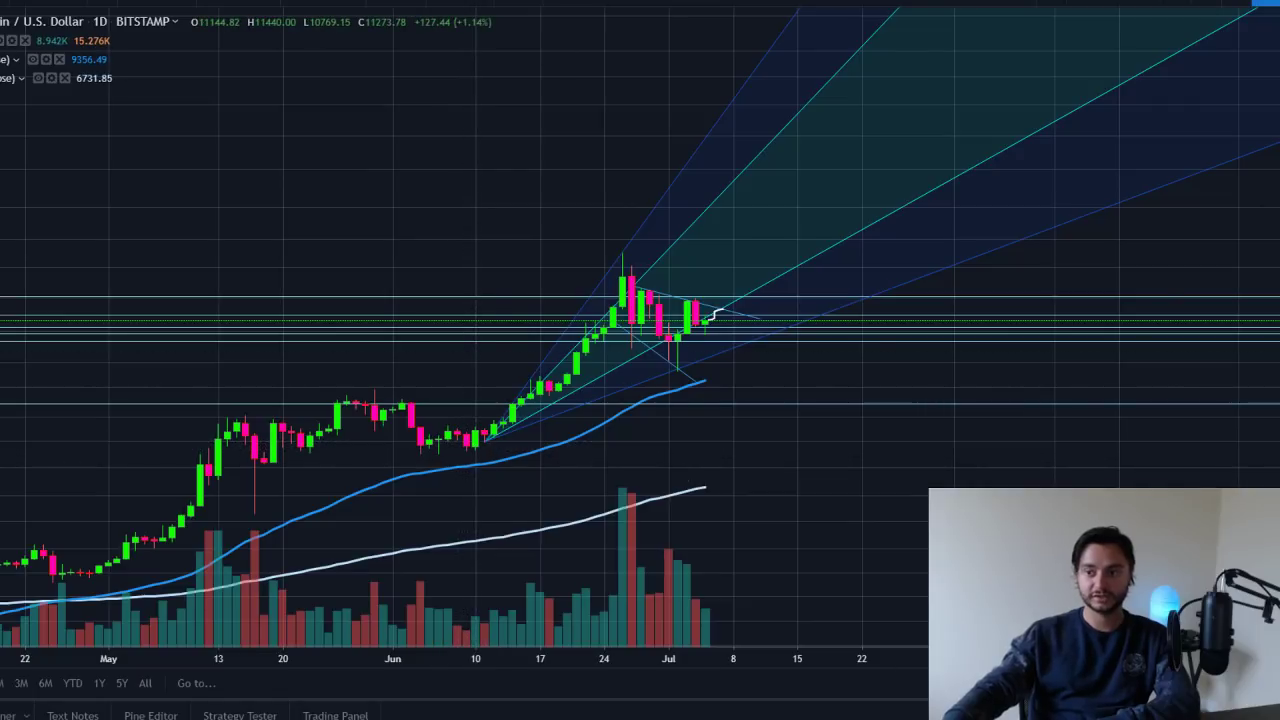
scroll(1230, 241, "down", 3)
Step: Switch the Bitcoin chart to the weekly timeframe and frame the 2019 candles with the fan's projection
left_click(84, 3)
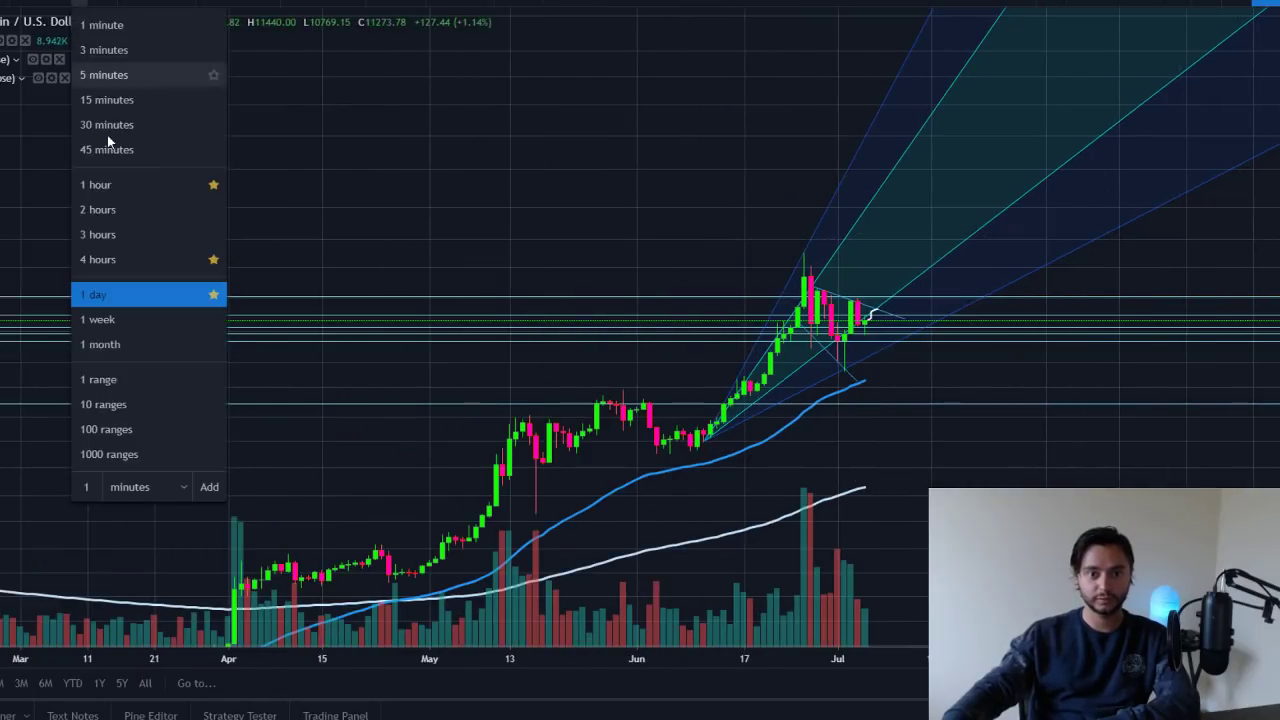
left_click(140, 320)
left_click_drag(1276, 300, 1276, 560)
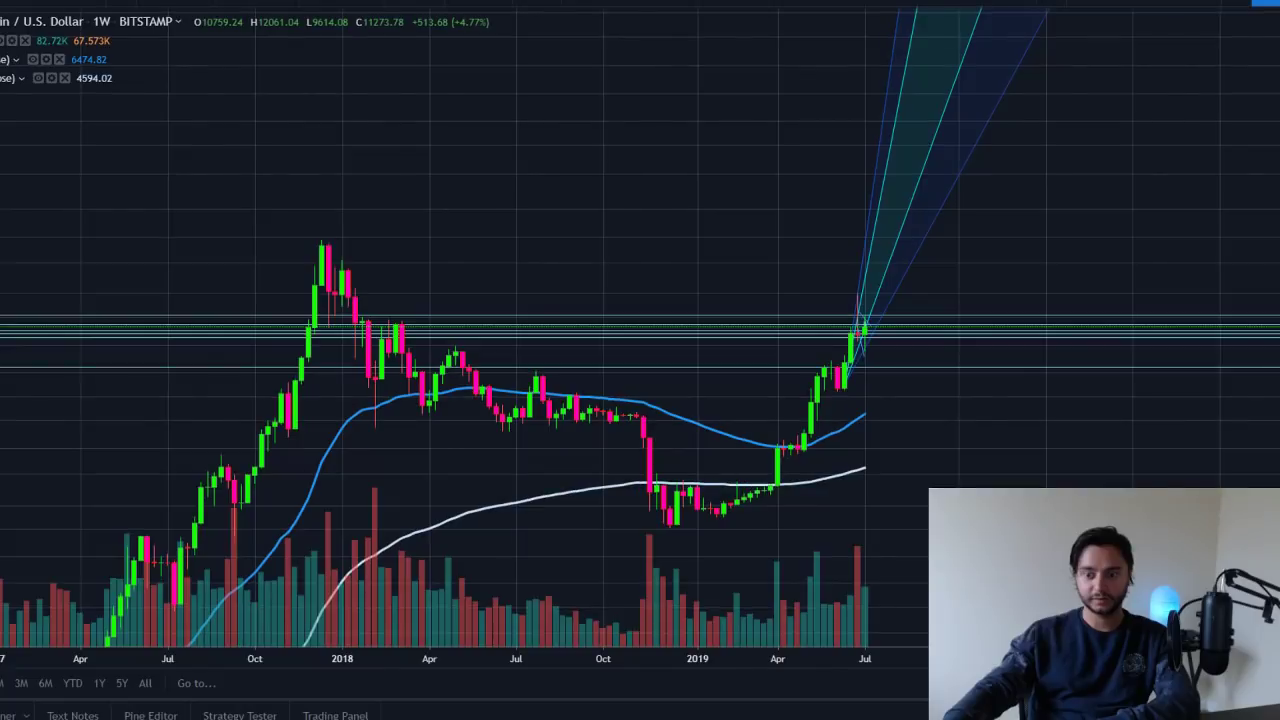
left_click_drag(1077, 656, 922, 656)
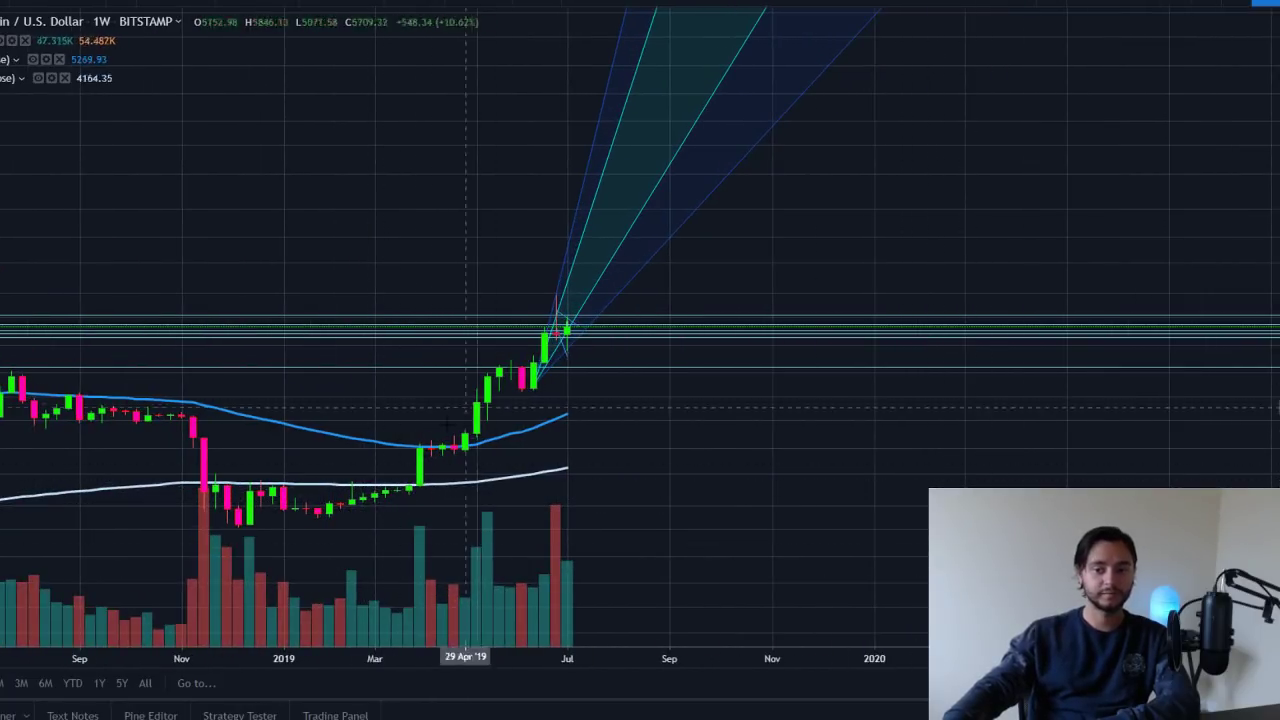
key("alt+t")
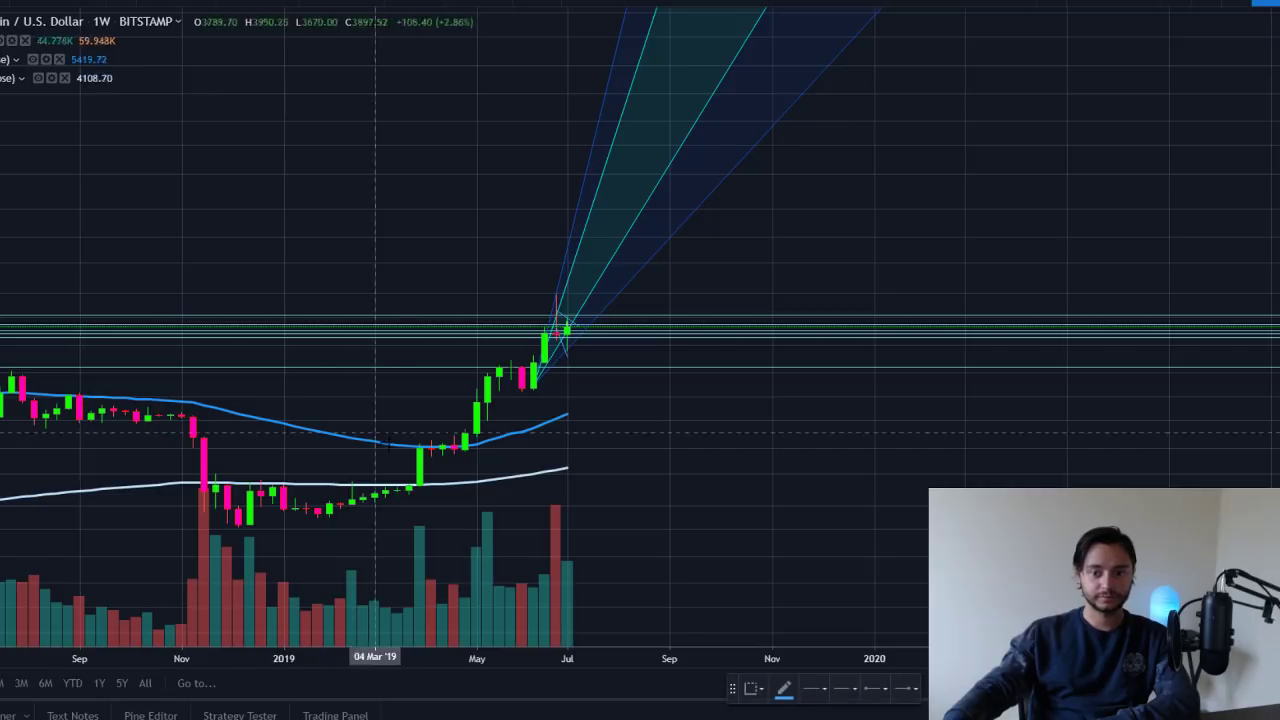
left_click(419, 490)
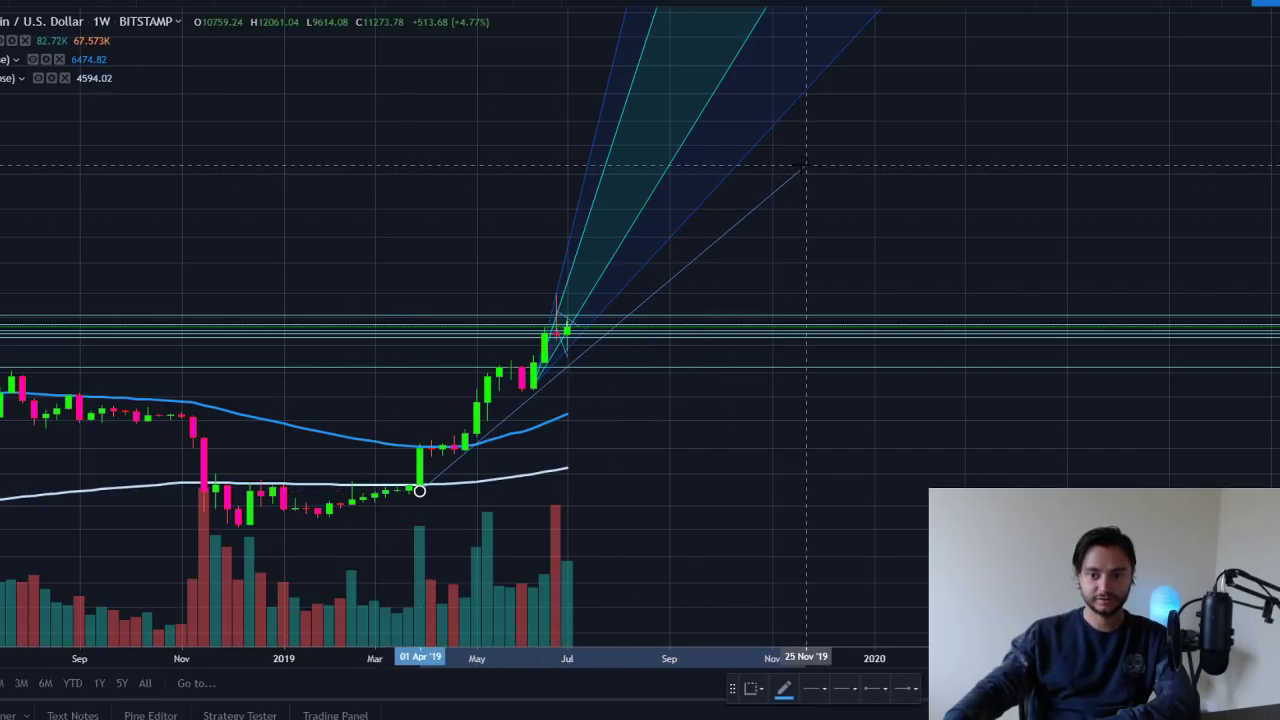
key("Escape")
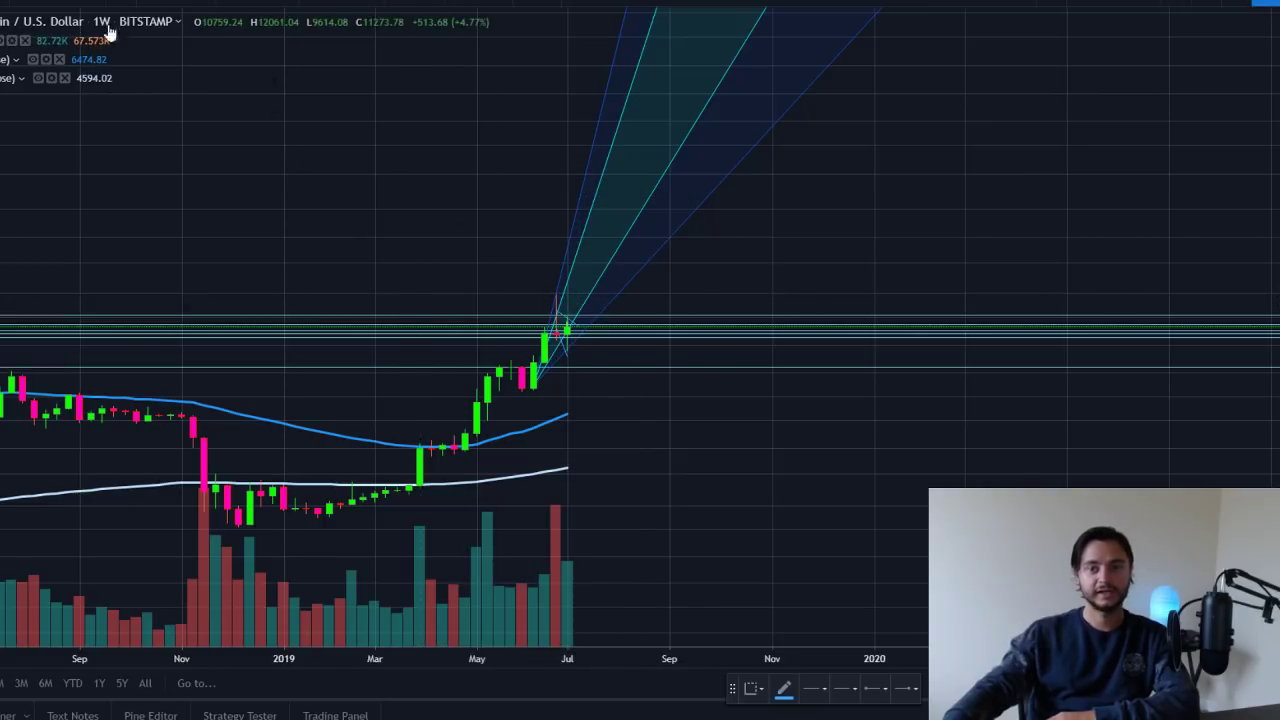
Step: Examine the fan on the weekly chart up close, from its June origin through the latest candles
left_click_drag(1278, 315, 1278, 163)
scroll(650, 214, "up", 2)
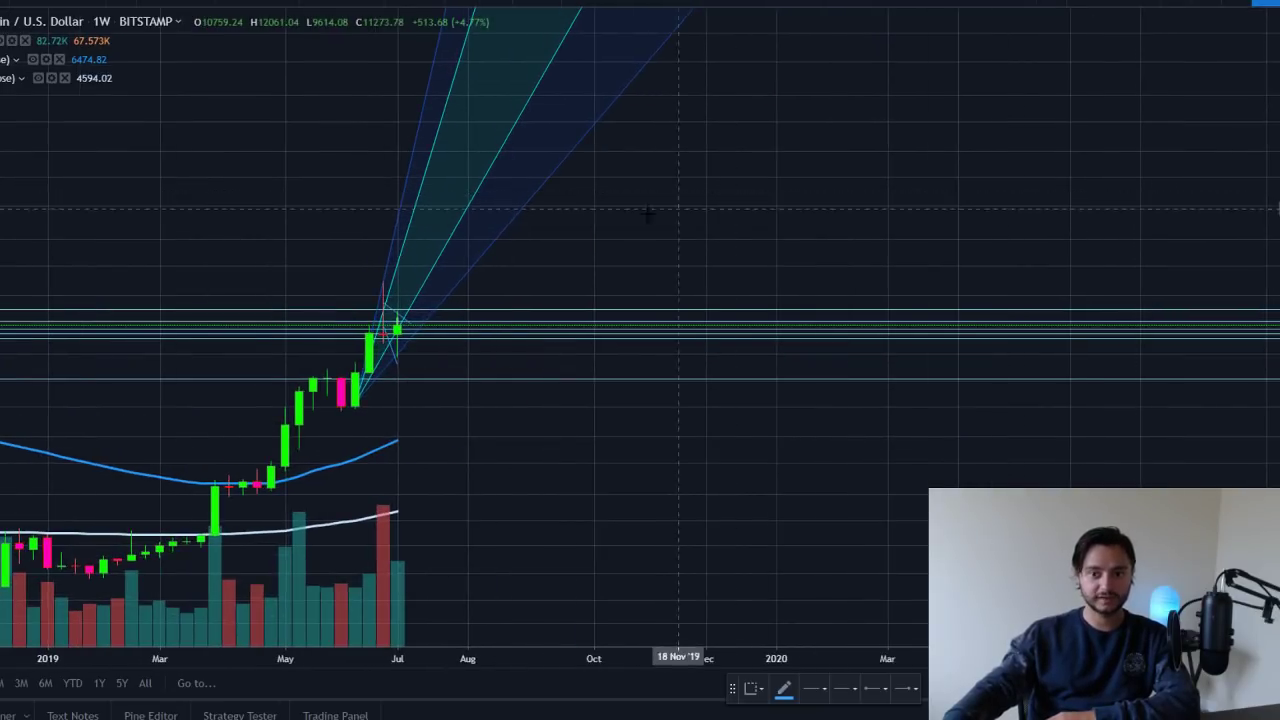
left_click_drag(660, 215, 1075, 228)
scroll(956, 241, "up", 6)
left_click_drag(868, 236, 1062, 203)
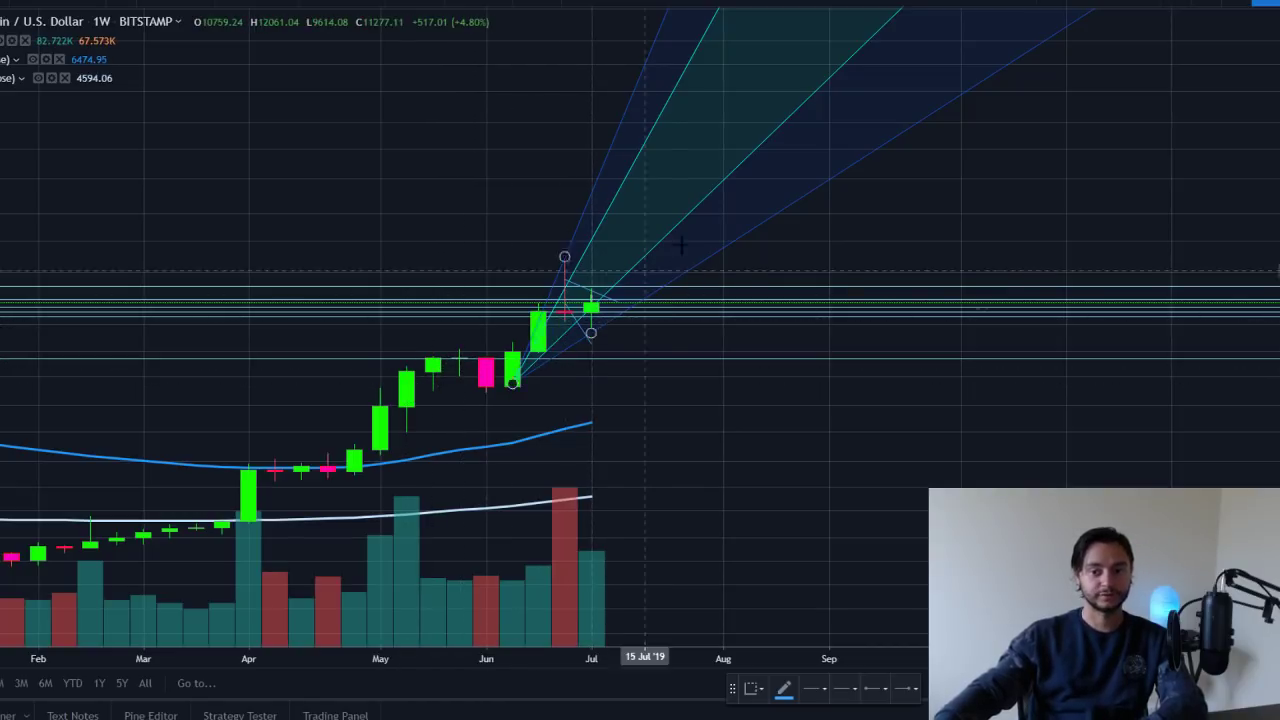
Step: Return the Bitcoin chart to the 4-hour timeframe and reframe it from mid-June to the wedge and brushed path
left_click(58, 5)
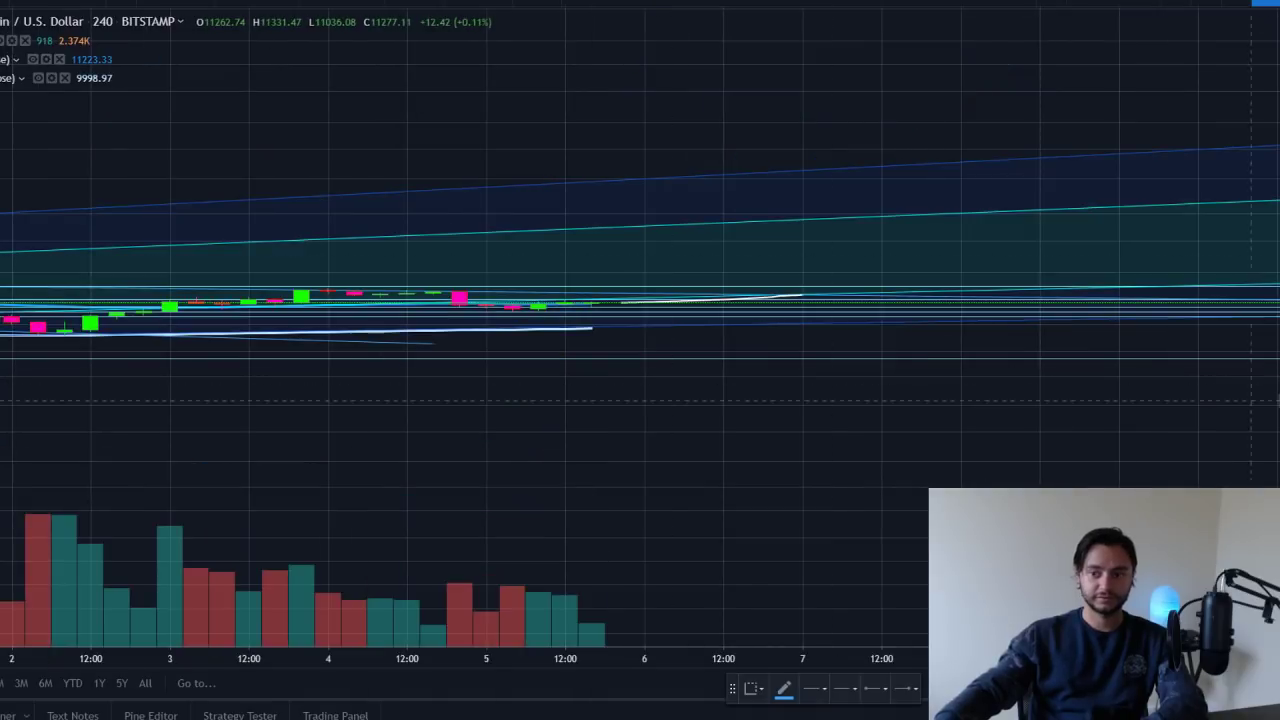
left_click_drag(1279, 401, 1279, 60)
scroll(1279, 60, "down", 10)
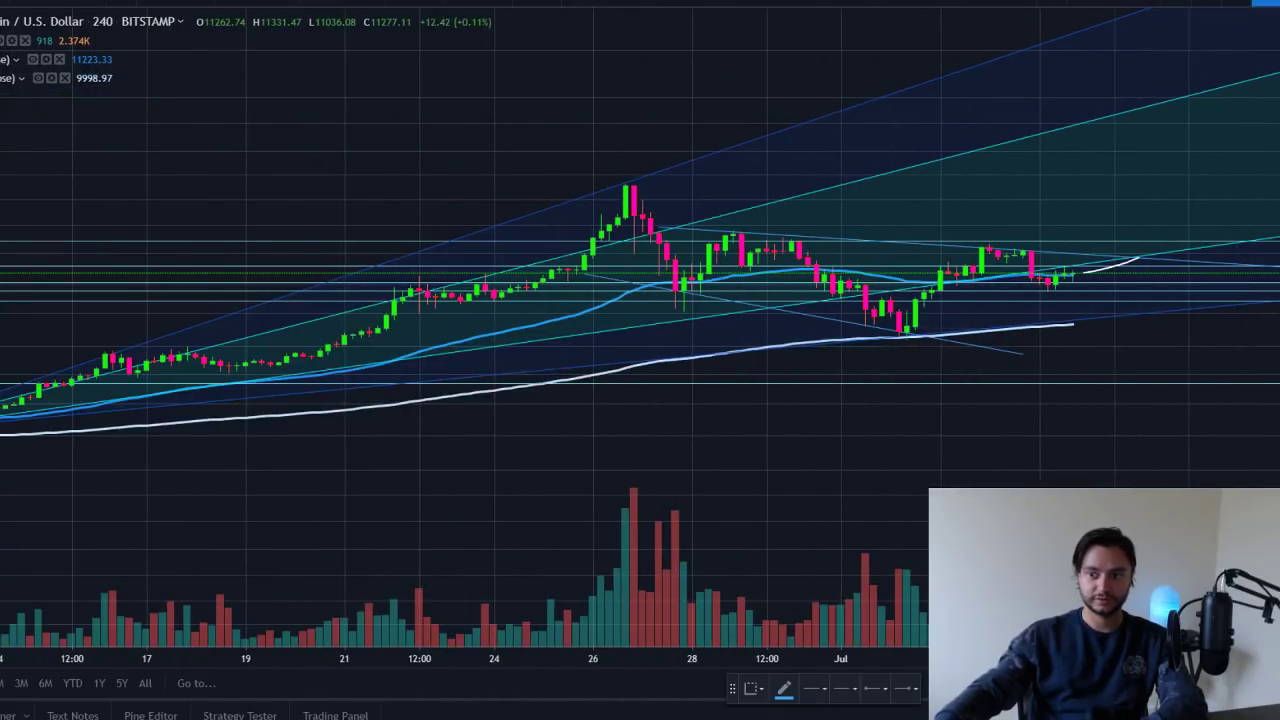
left_click_drag(1279, 520, 1279, 440)
left_click_drag(1115, 515, 1104, 573)
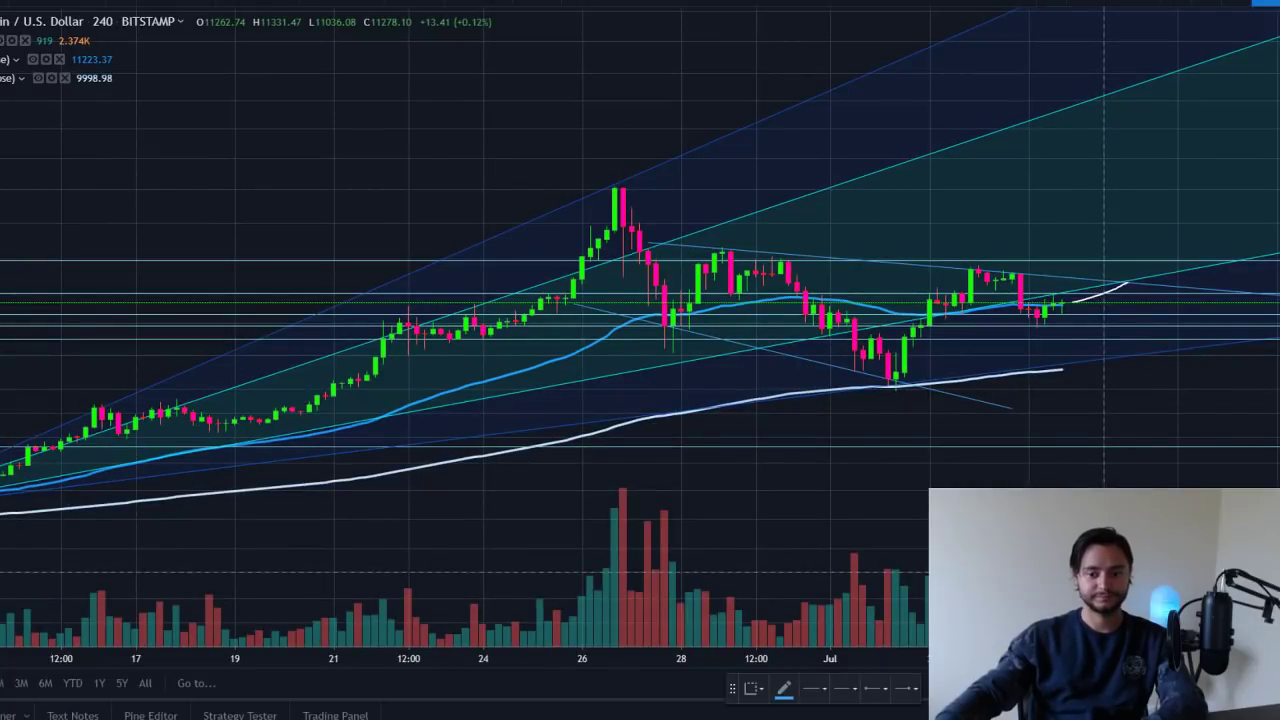